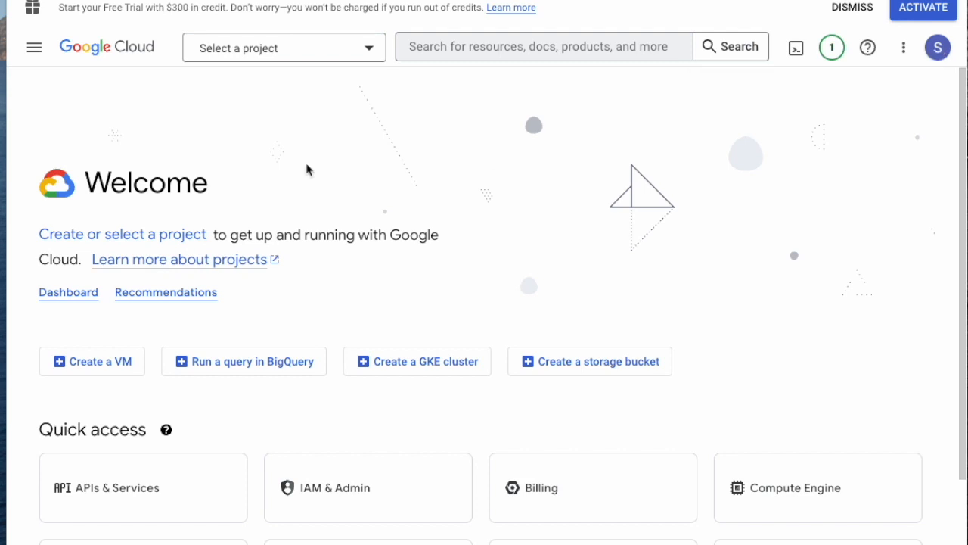
Step: Go to APIs & Services from the navigation menu and bring up the project selector
{"action": "left_click", "coordinate": [34, 51]}
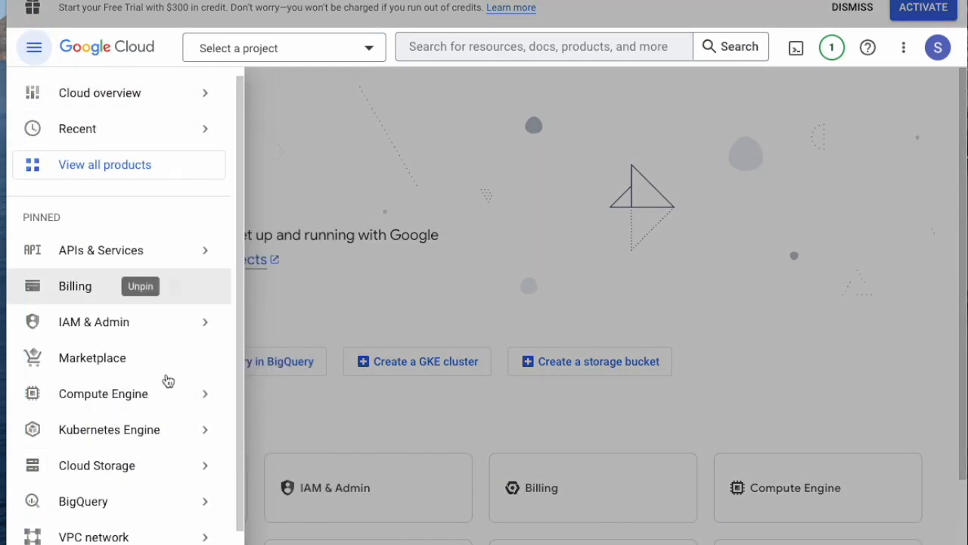
{"action": "mouse_move", "coordinate": [167, 390]}
{"action": "mouse_move", "coordinate": [101, 261]}
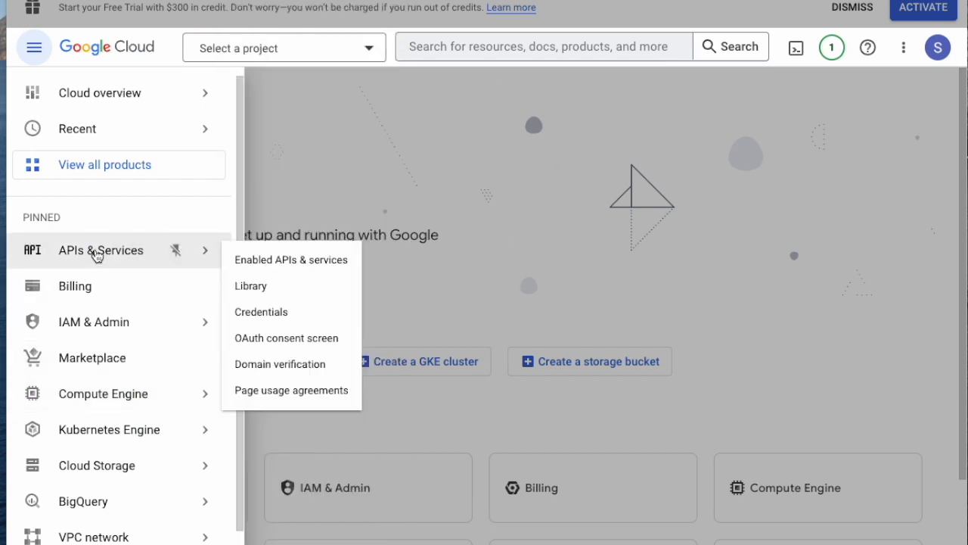
{"action": "left_click", "coordinate": [96, 252]}
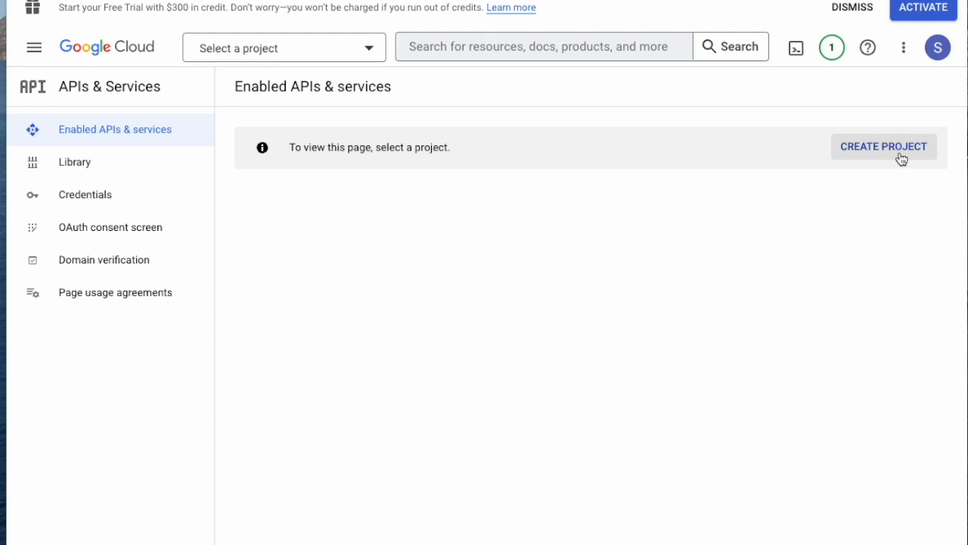
{"action": "left_click", "coordinate": [344, 61]}
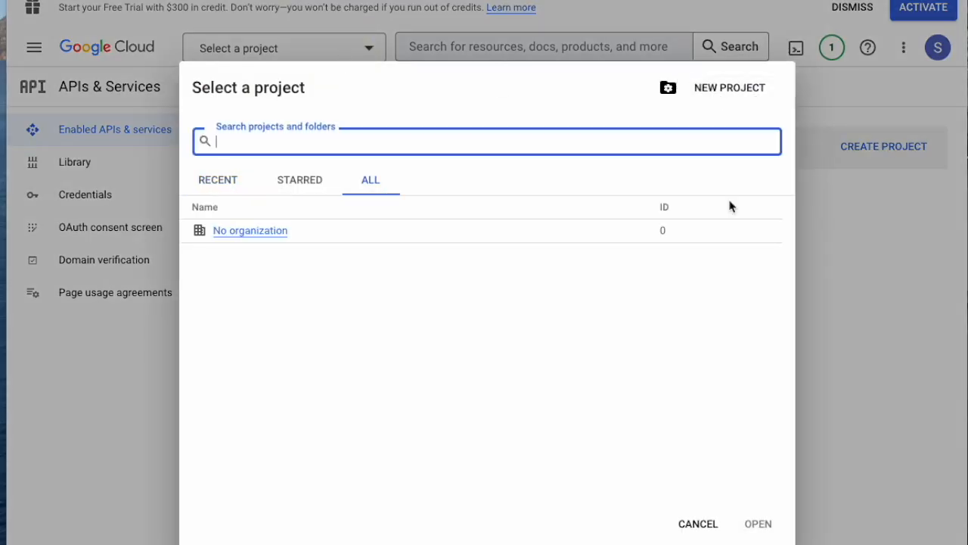
Step: Create a new project named 'SeedCode Invitations Demo' and dismiss the notifications
{"action": "left_click", "coordinate": [721, 90]}
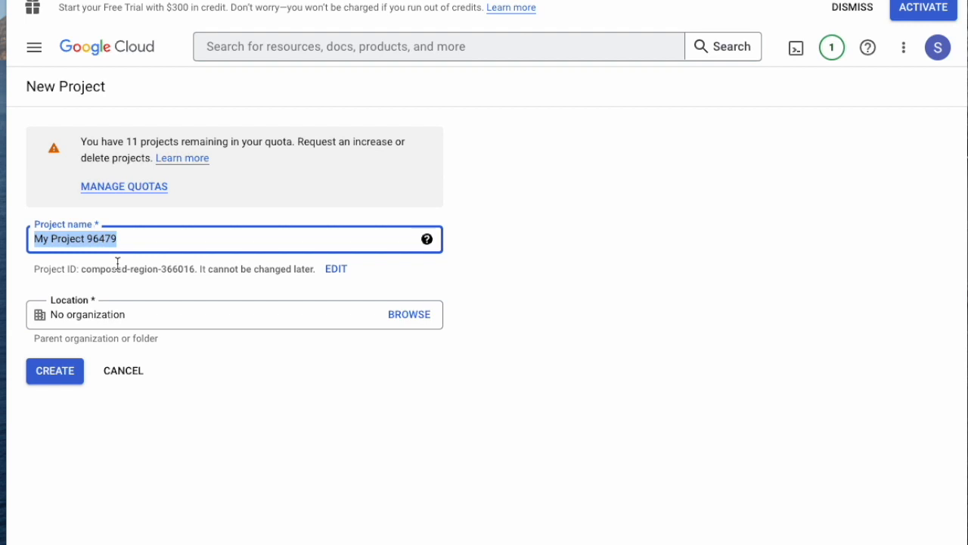
{"action": "type", "text": "S"}
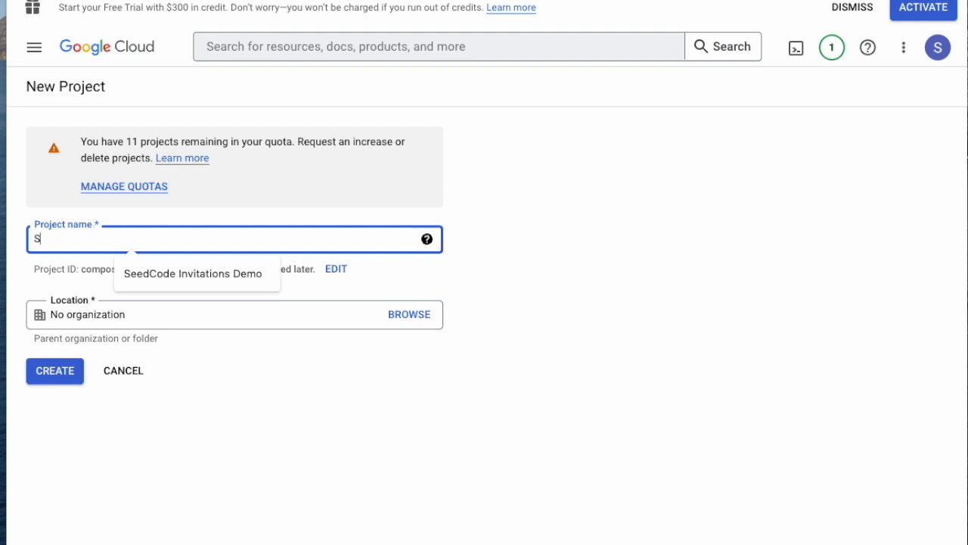
{"action": "type", "text": "eedCode In"}
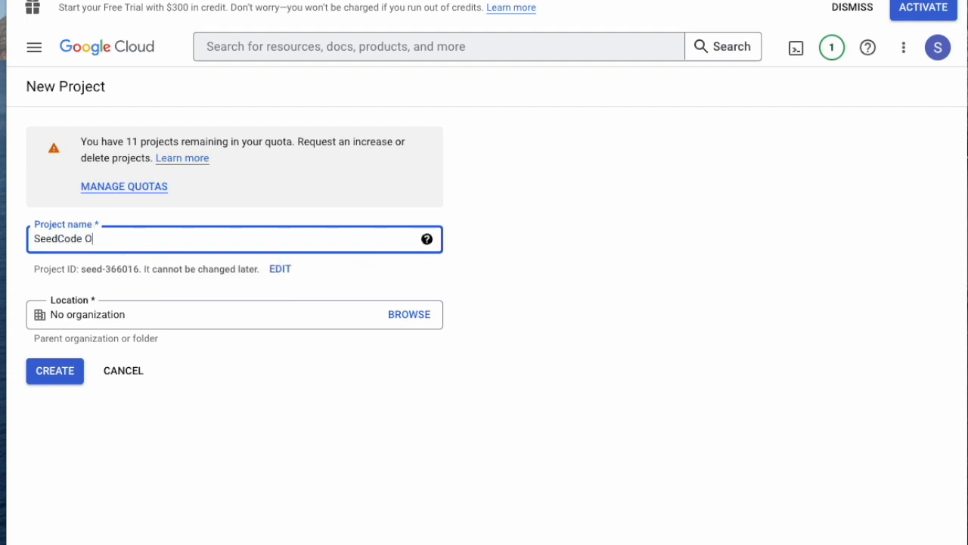
{"action": "type", "text": "vit"}
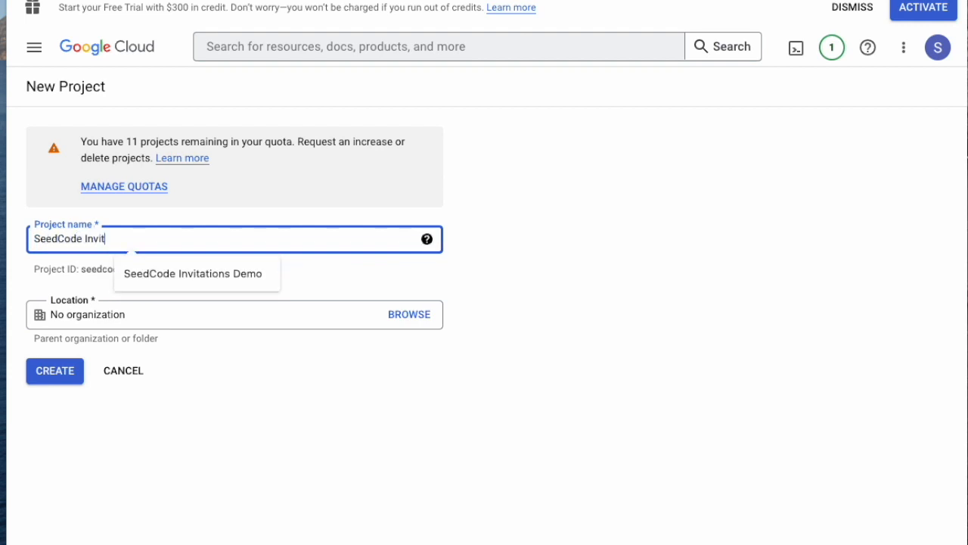
{"action": "type", "text": "ations Demo"}
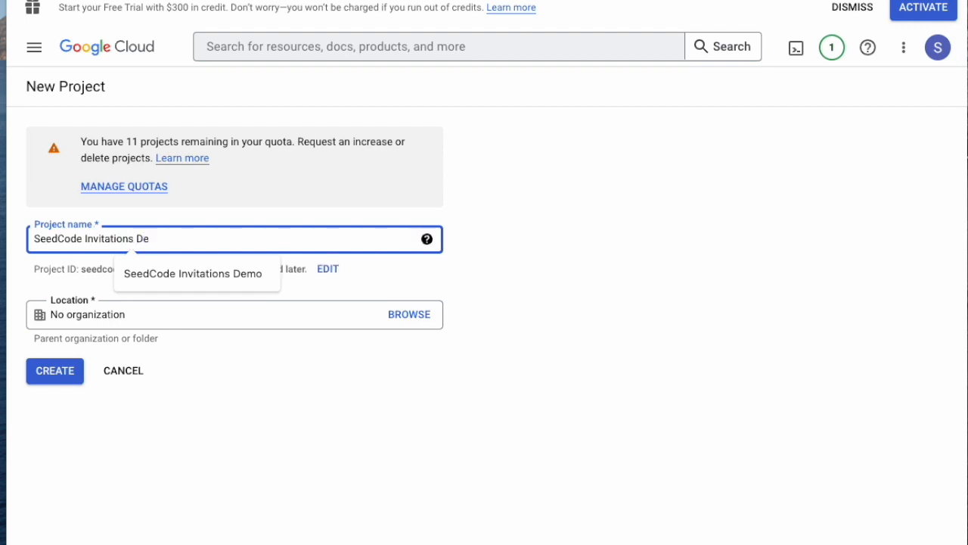
{"action": "left_click", "coordinate": [46, 370]}
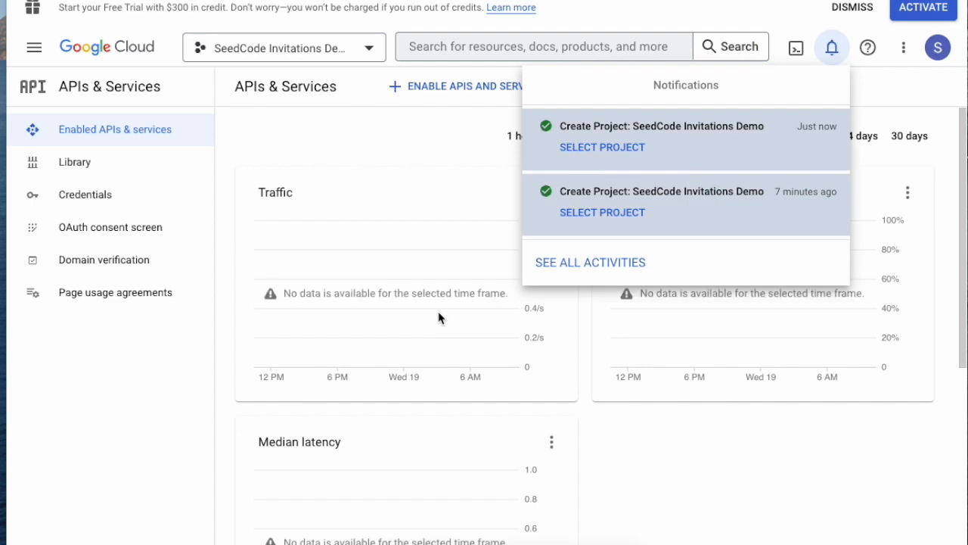
{"action": "left_click", "coordinate": [694, 503]}
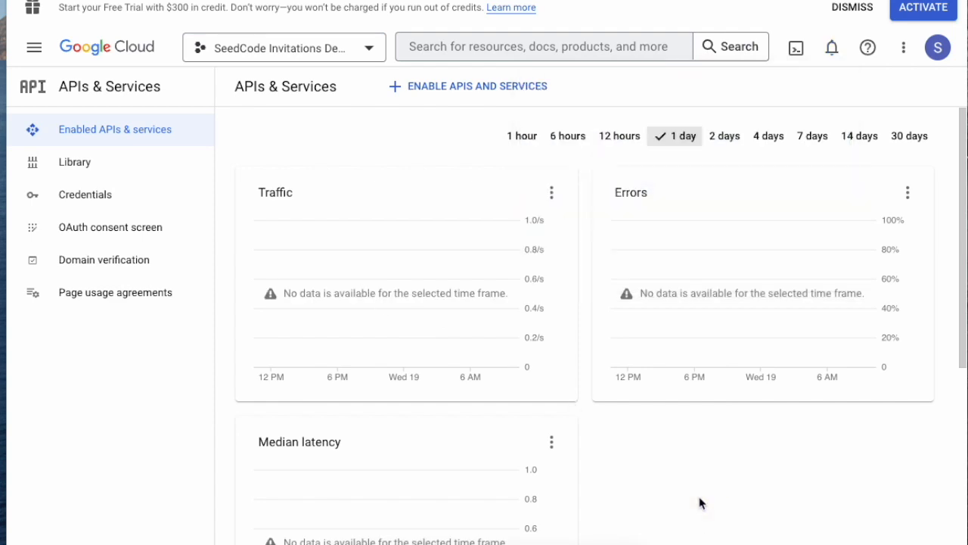
Step: Switch to the SeedCode Invitations Demo project and enable Google Calendar API from the library
{"action": "left_click", "coordinate": [291, 47]}
{"action": "left_click", "coordinate": [288, 232]}
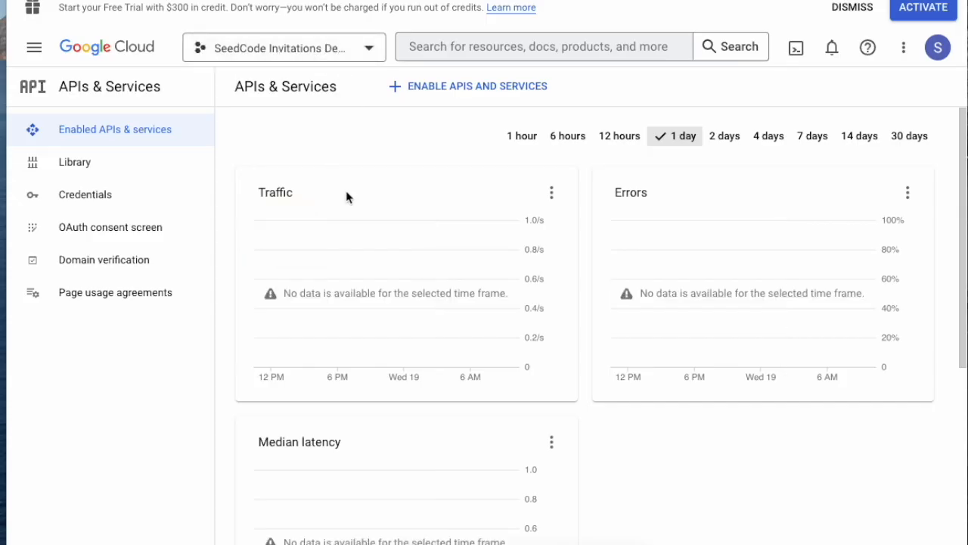
{"action": "left_click", "coordinate": [491, 97]}
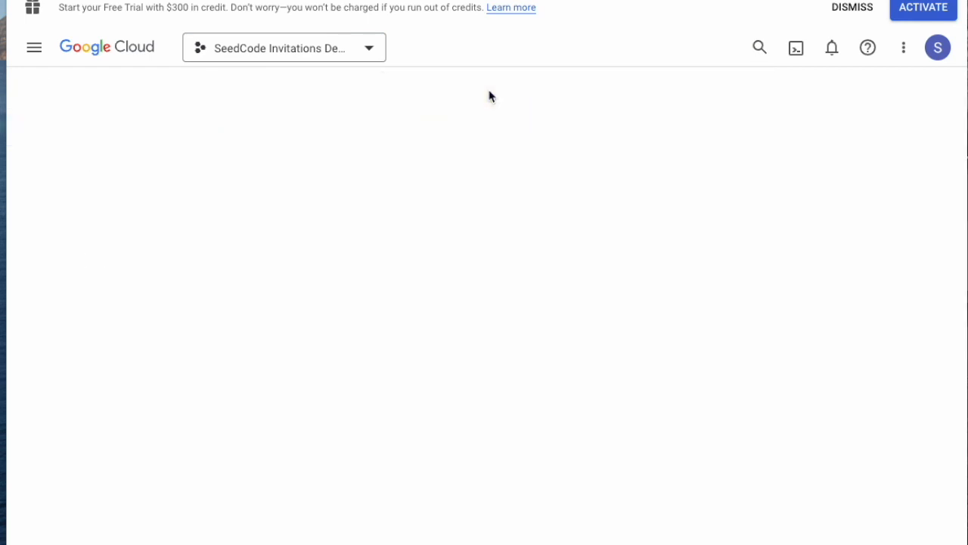
{"action": "scroll", "coordinate": [491, 458], "scroll_direction": "down", "scroll_amount": 6}
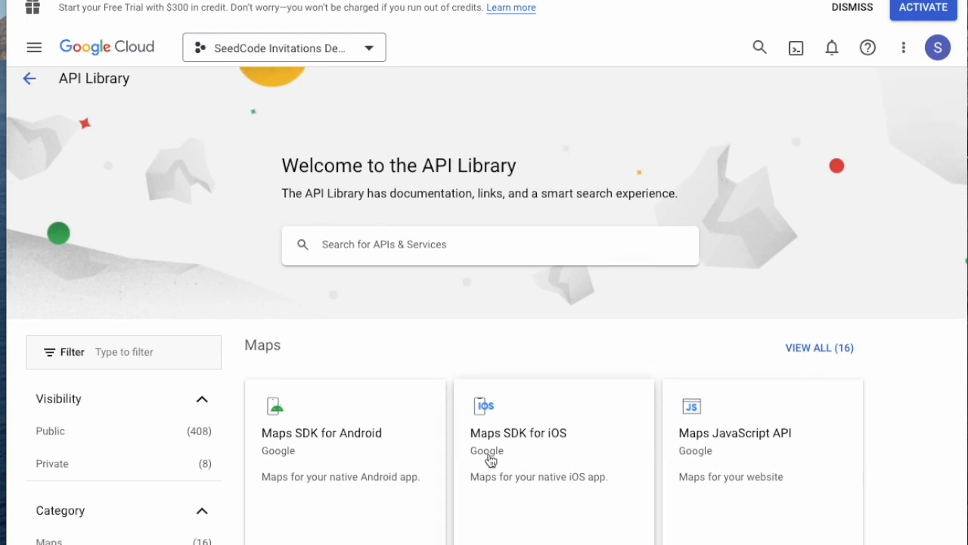
{"action": "scroll", "coordinate": [521, 439], "scroll_direction": "down", "scroll_amount": 2}
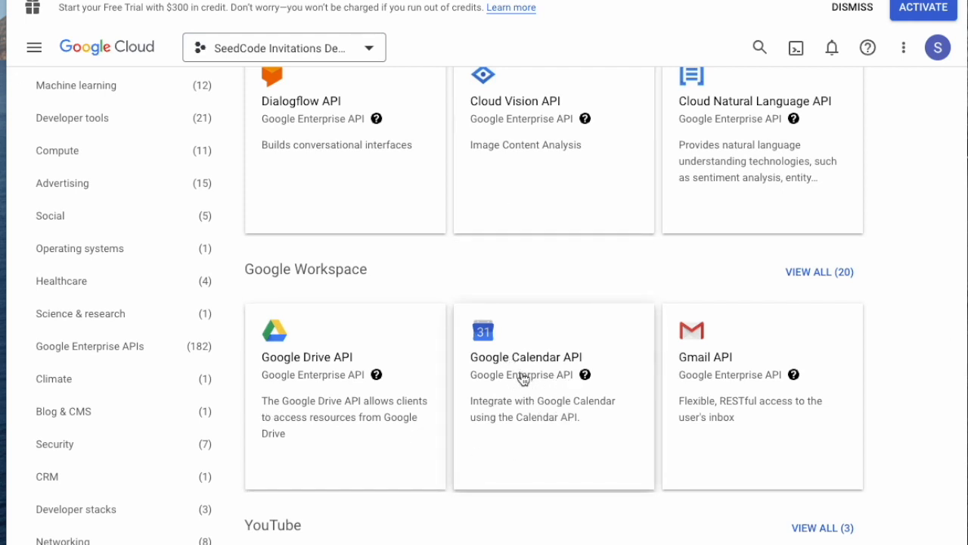
{"action": "left_click", "coordinate": [523, 371]}
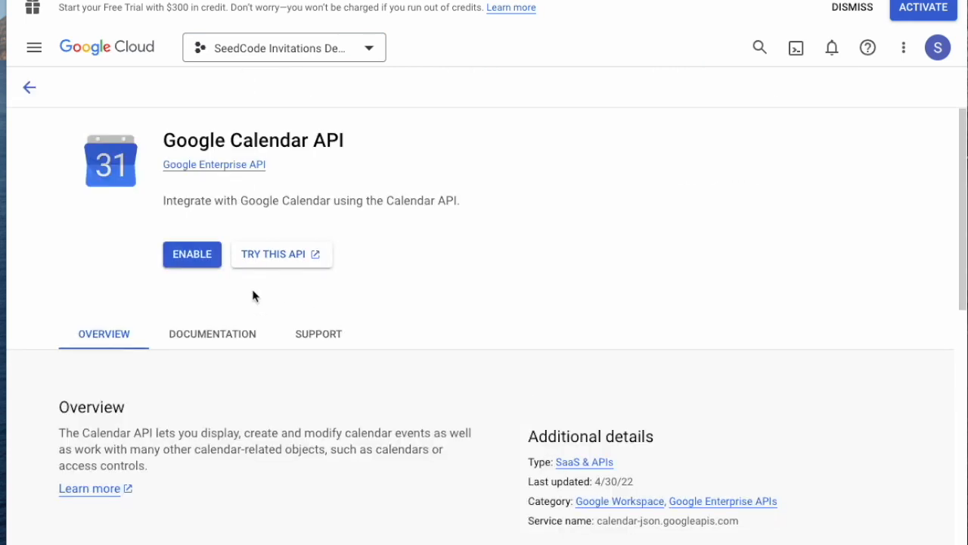
{"action": "left_click", "coordinate": [202, 259]}
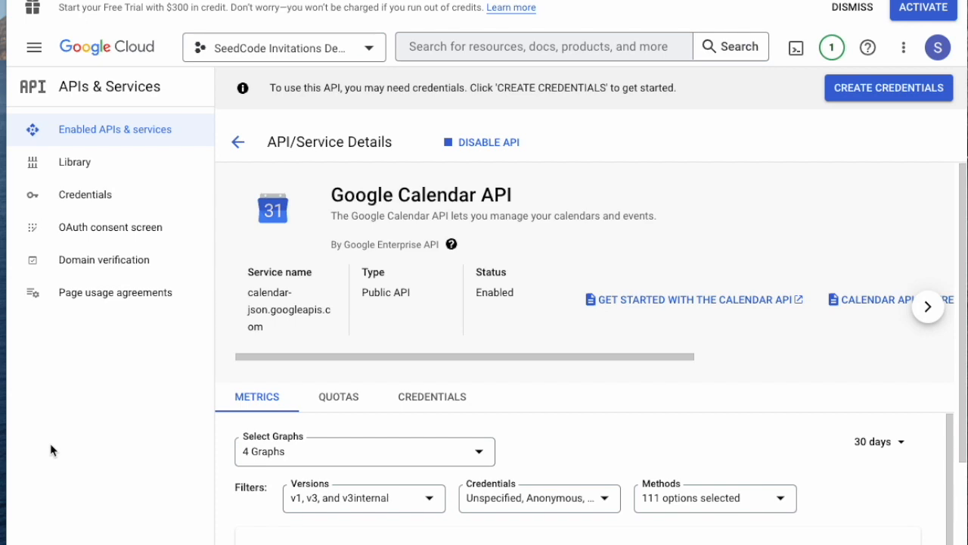
Step: On the OAuth consent screen, hide the Learn panel and choose External as user type
{"action": "left_click", "coordinate": [106, 235]}
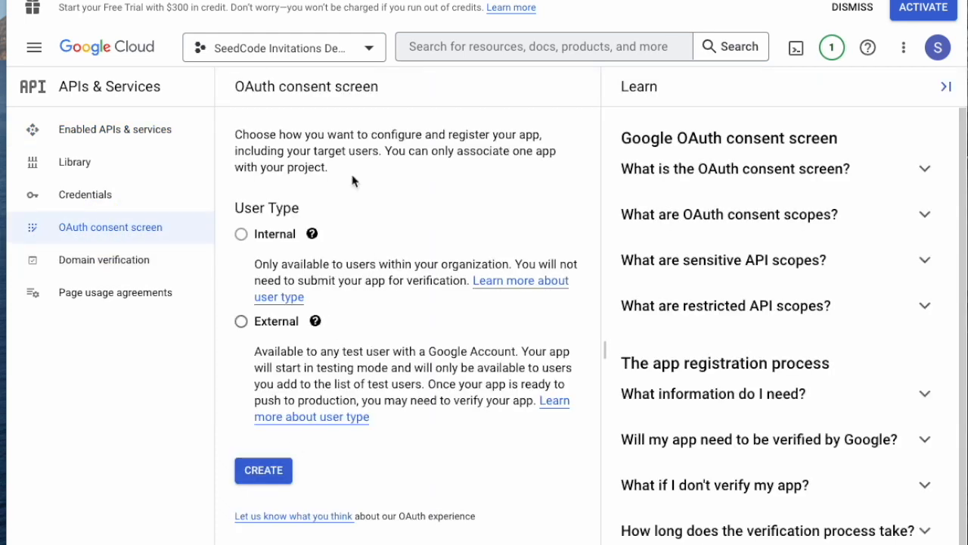
{"action": "left_click", "coordinate": [946, 86]}
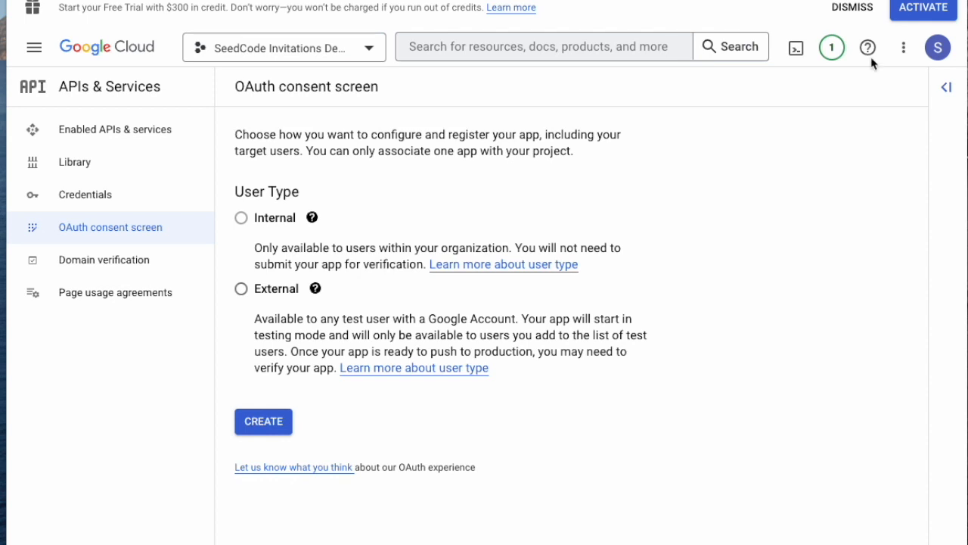
{"action": "left_click", "coordinate": [241, 288]}
Step: Name the app 'SeedCode Invitations Demo' and set the account's e-mail as support contact
{"action": "left_click", "coordinate": [256, 421]}
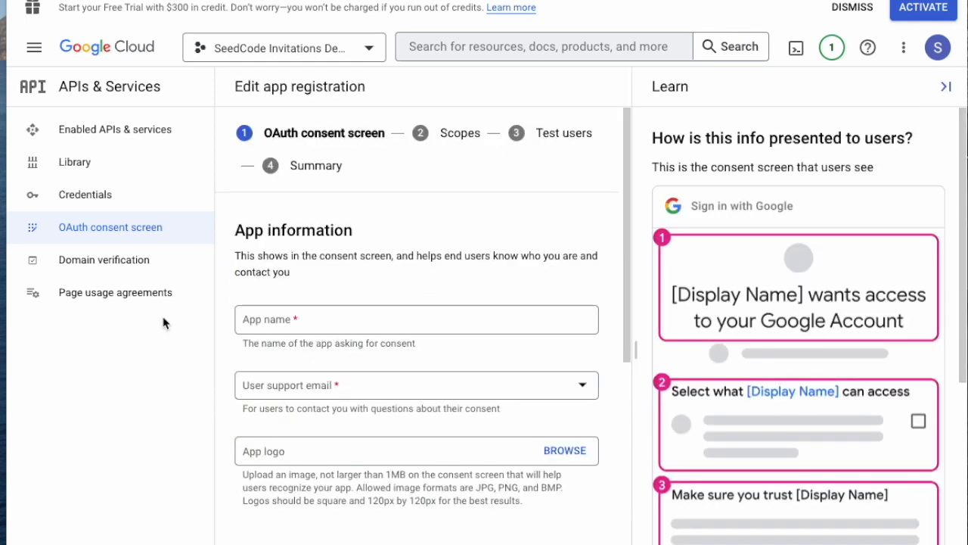
{"action": "left_click", "coordinate": [360, 323]}
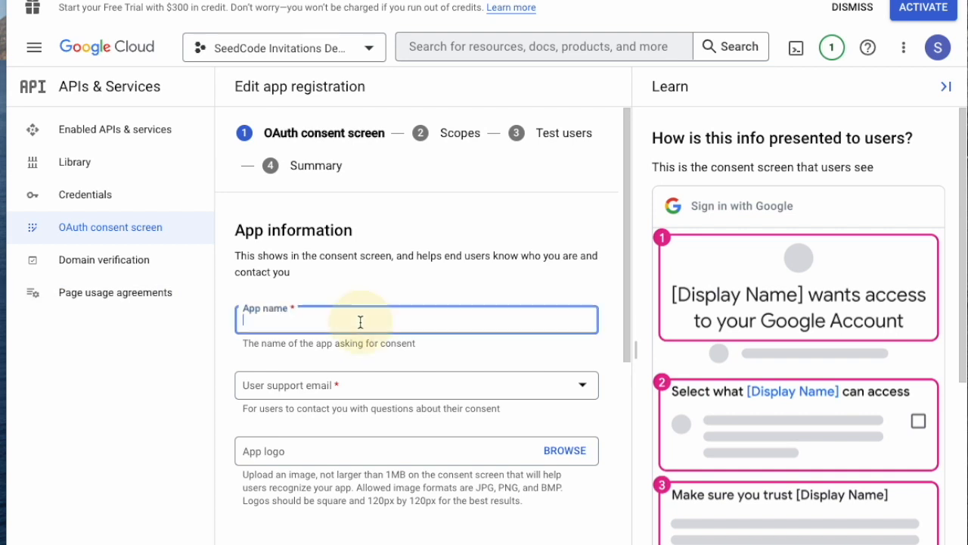
{"action": "type", "text": "See"}
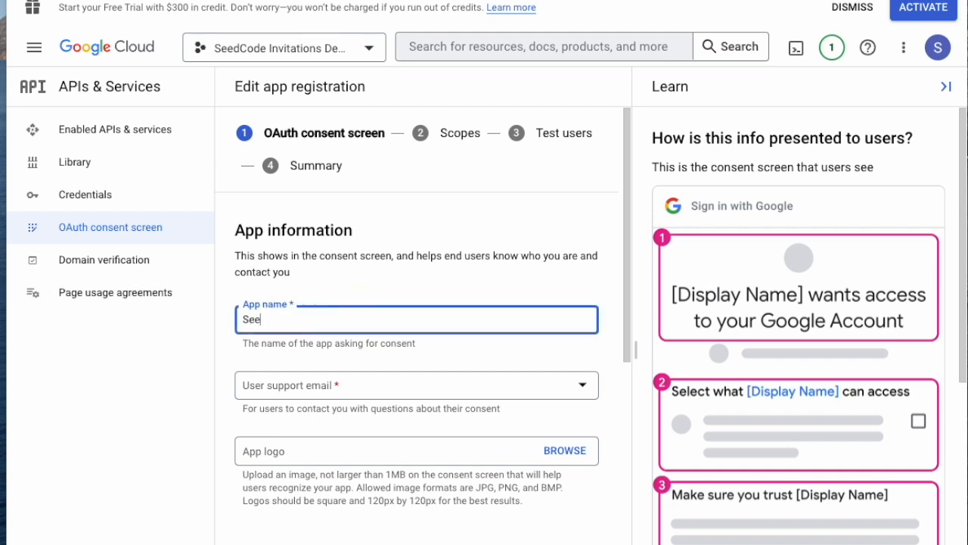
{"action": "type", "text": "dCode Invitations De"}
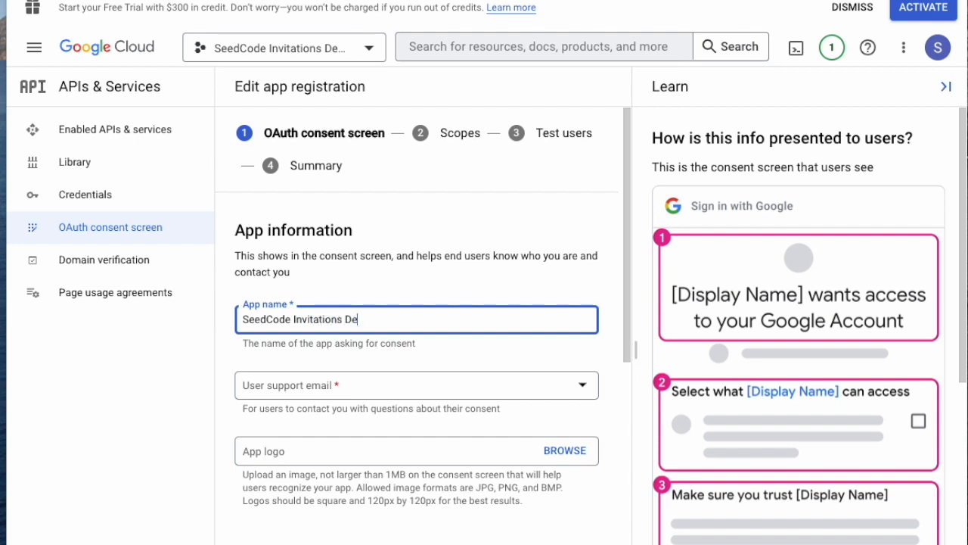
{"action": "type", "text": "mo"}
{"action": "left_click", "coordinate": [346, 389]}
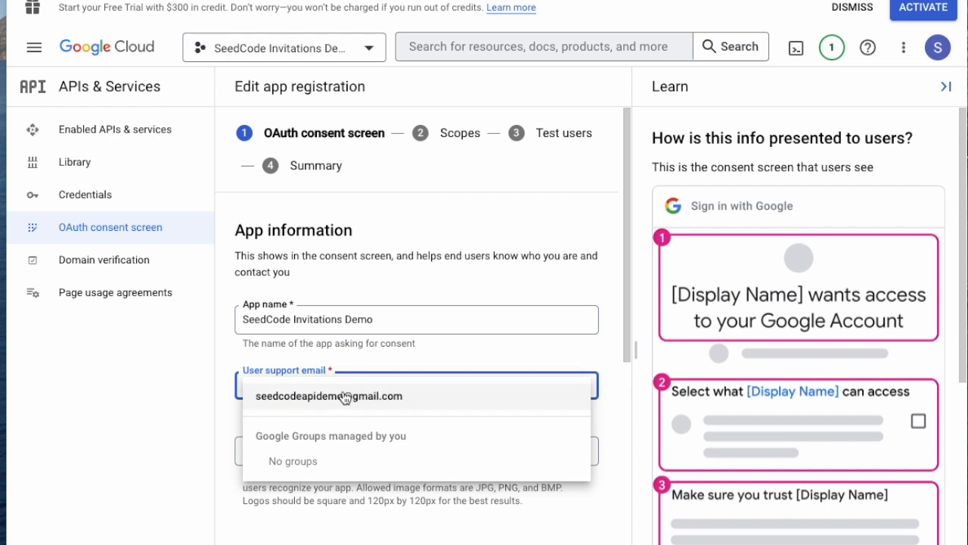
{"action": "left_click", "coordinate": [346, 396]}
{"action": "left_click", "coordinate": [173, 476]}
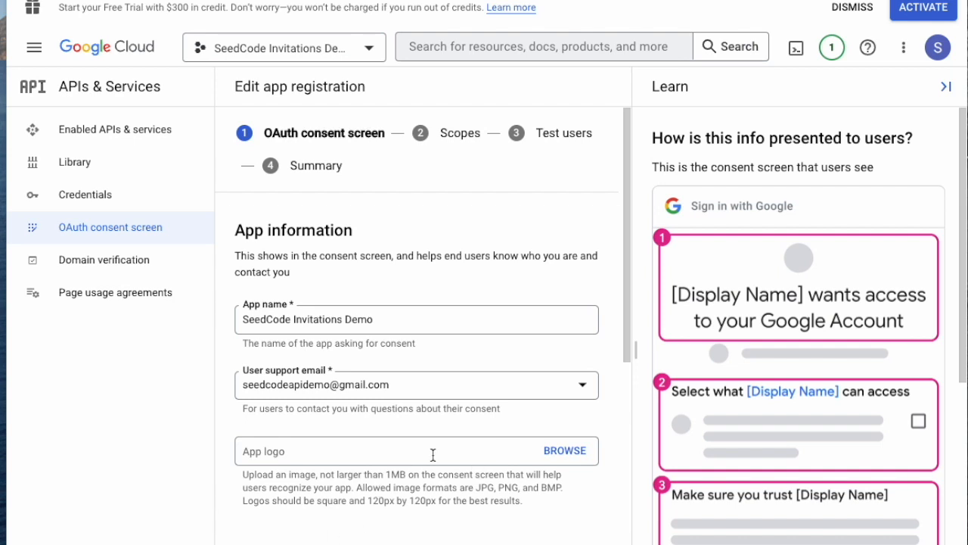
Step: Enter the developer contact e-mail address and save to continue to Scopes
{"action": "scroll", "coordinate": [424, 476], "scroll_direction": "down", "scroll_amount": 2}
{"action": "scroll", "coordinate": [423, 477], "scroll_direction": "down", "scroll_amount": 2}
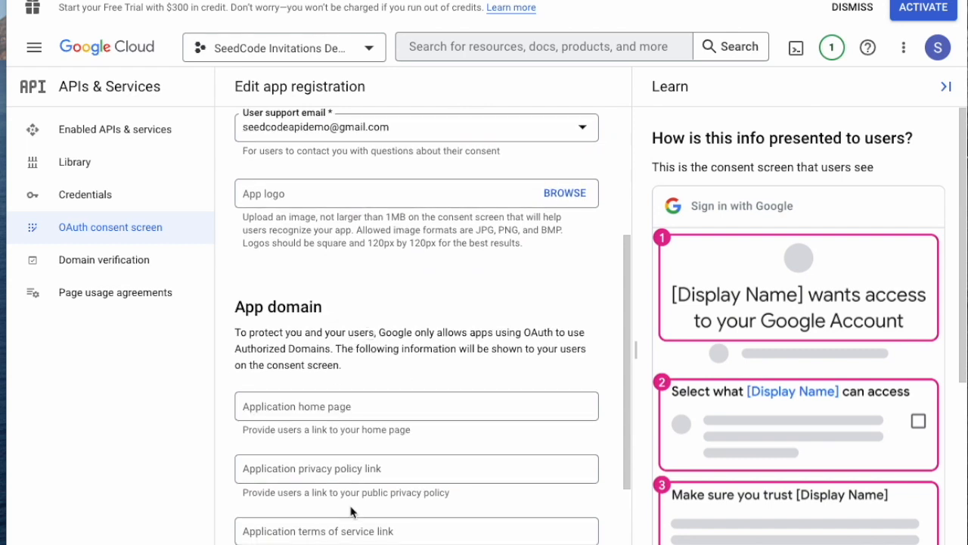
{"action": "scroll", "coordinate": [349, 492], "scroll_direction": "down", "scroll_amount": 2}
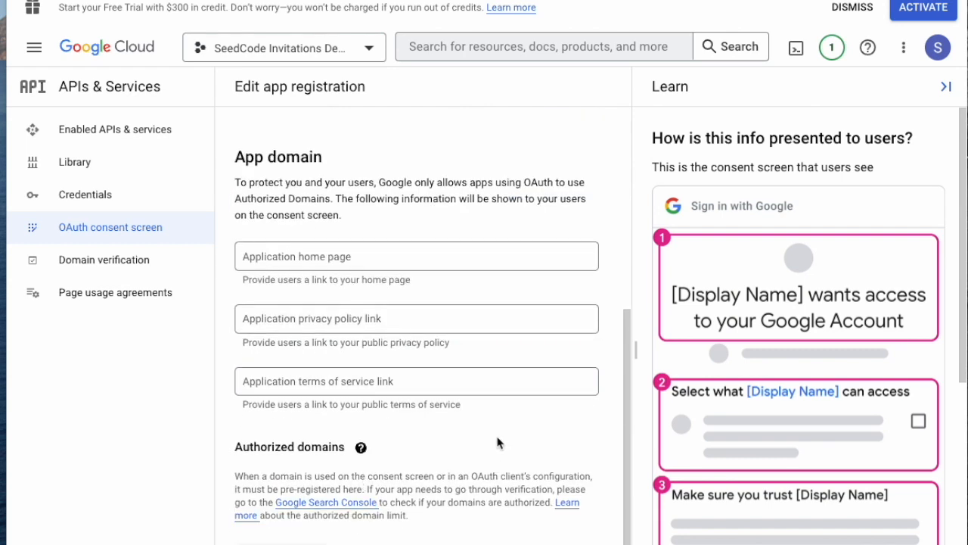
{"action": "scroll", "coordinate": [500, 443], "scroll_direction": "down", "scroll_amount": 2}
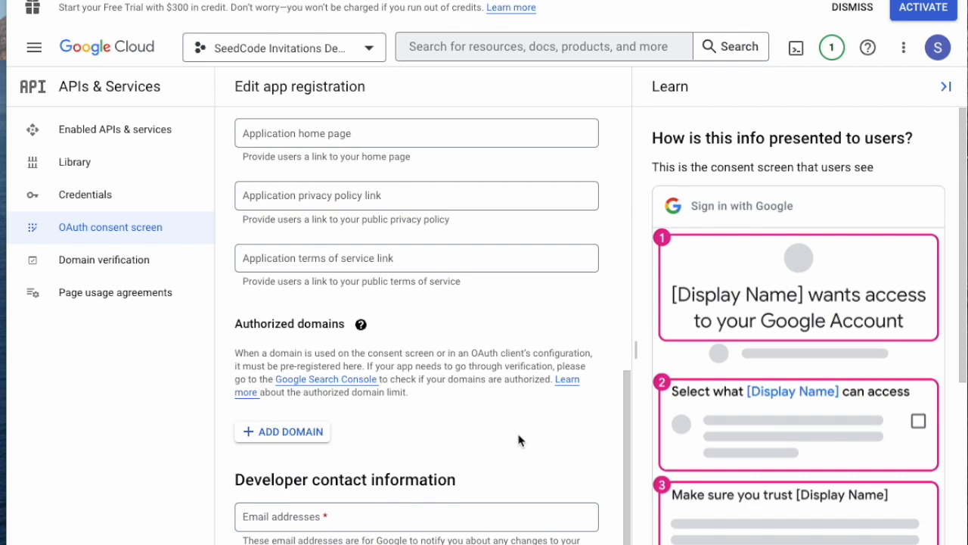
{"action": "scroll", "coordinate": [519, 444], "scroll_direction": "up", "scroll_amount": 5}
{"action": "scroll", "coordinate": [449, 378], "scroll_direction": "down", "scroll_amount": 5}
{"action": "left_click", "coordinate": [301, 521]}
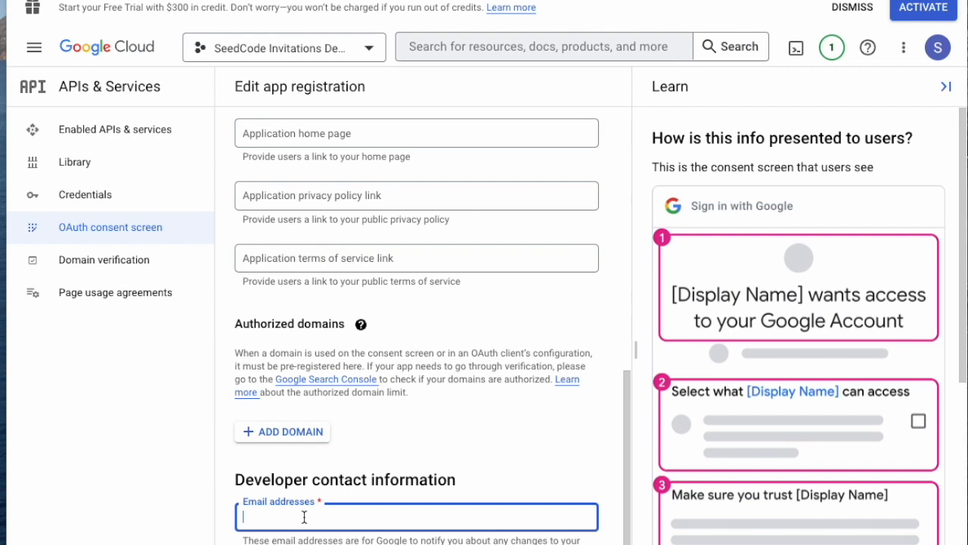
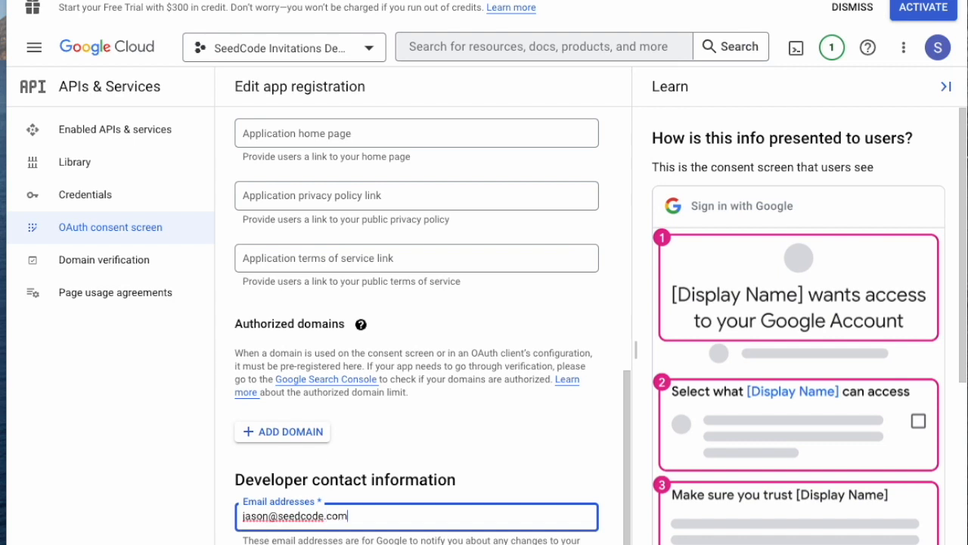
{"action": "key", "text": "Return"}
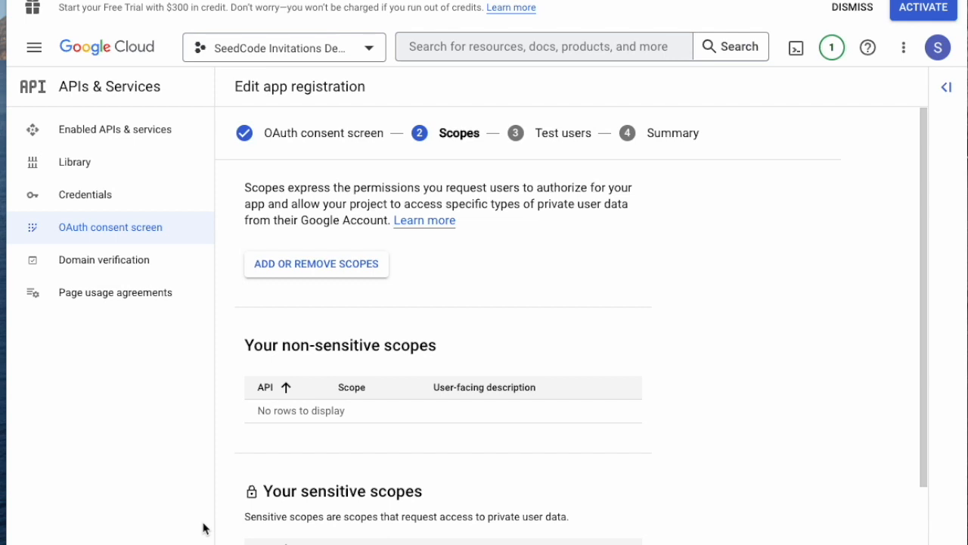
{"action": "scroll", "coordinate": [284, 465], "scroll_direction": "down", "scroll_amount": 1}
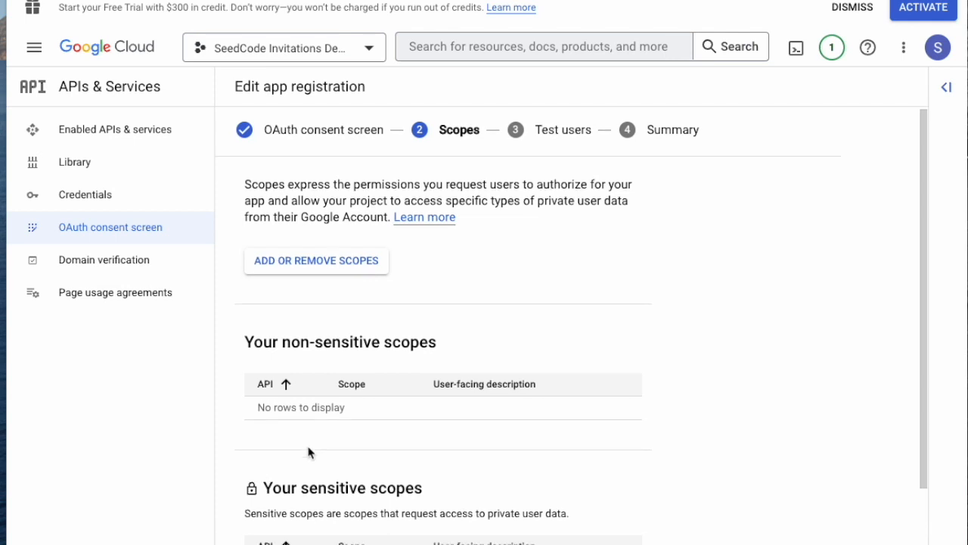
{"action": "left_click", "coordinate": [306, 264]}
{"action": "left_click", "coordinate": [542, 139]}
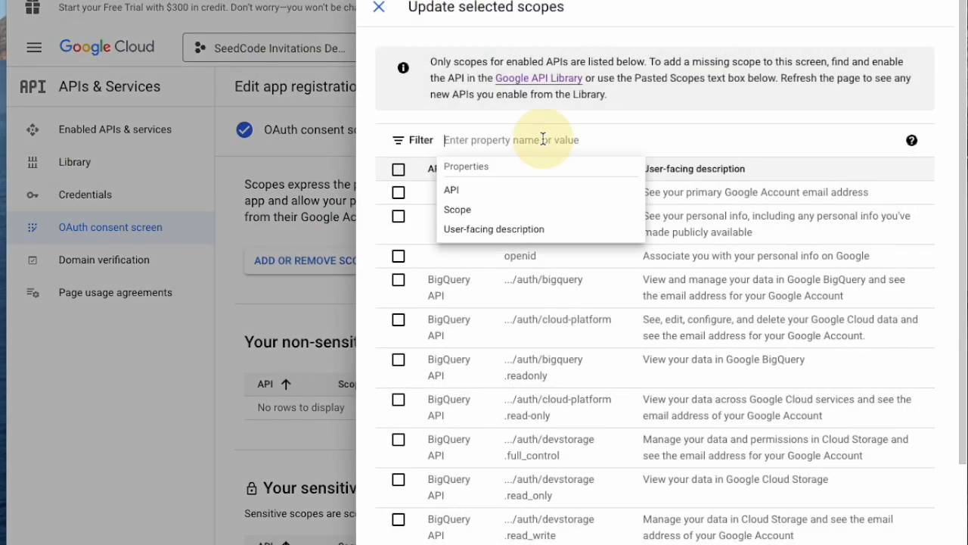
{"action": "type", "text": "cale"}
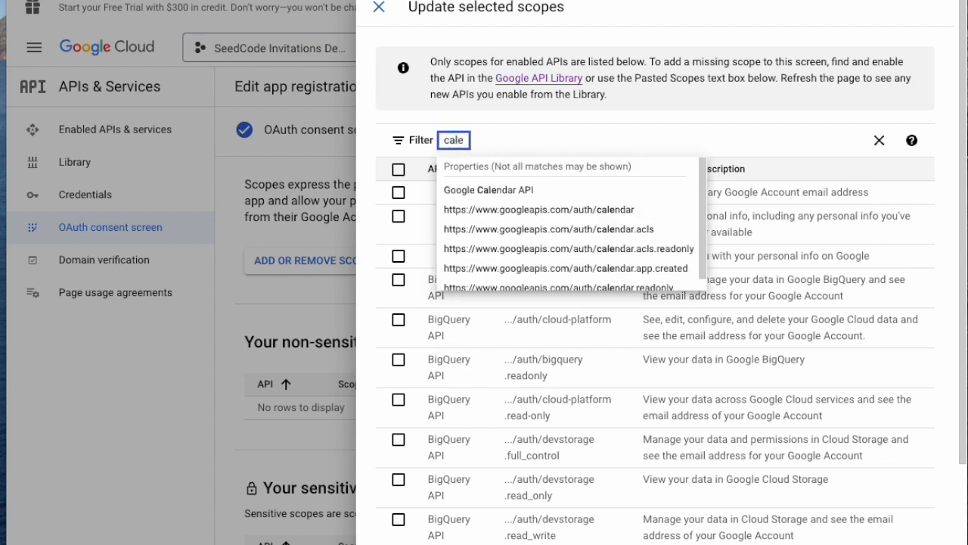
{"action": "left_click", "coordinate": [627, 218]}
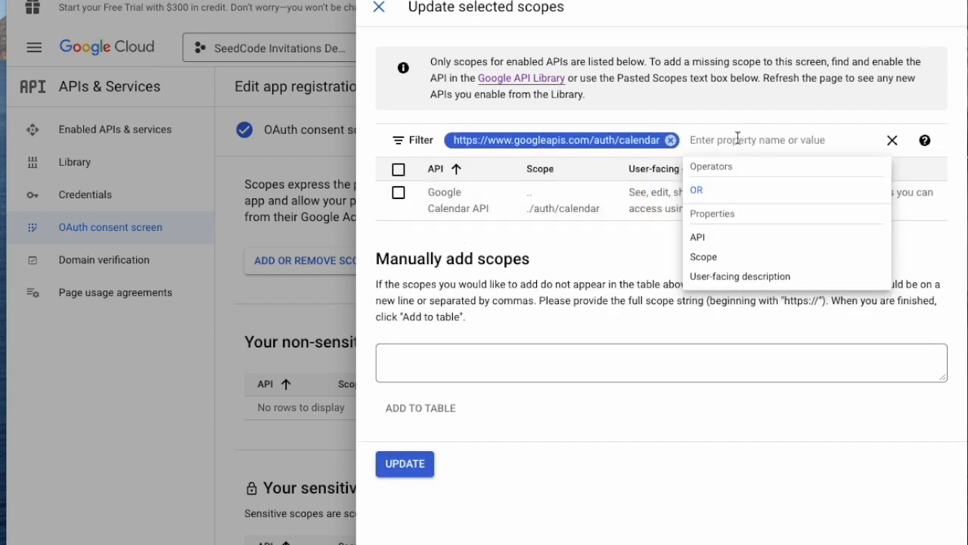
{"action": "type", "text": "event"}
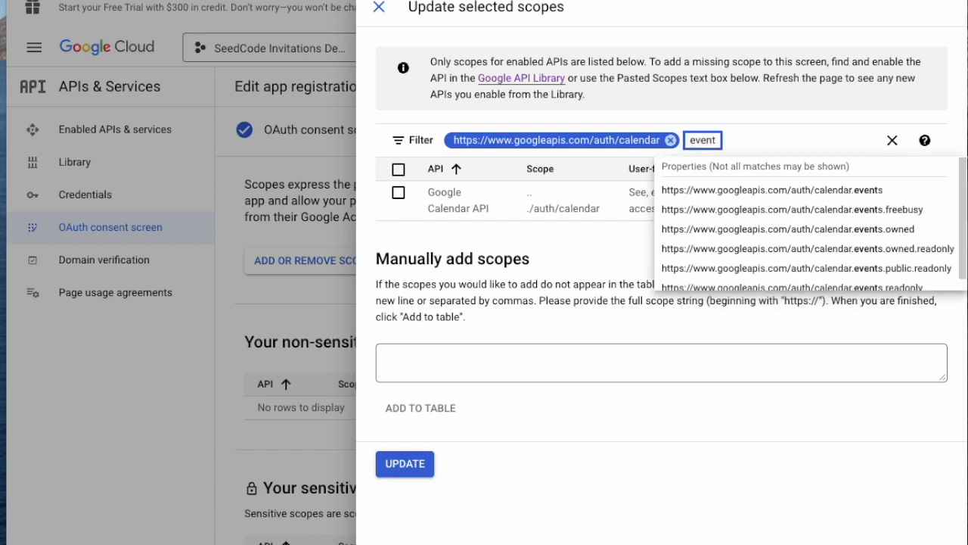
{"action": "left_click", "coordinate": [774, 198]}
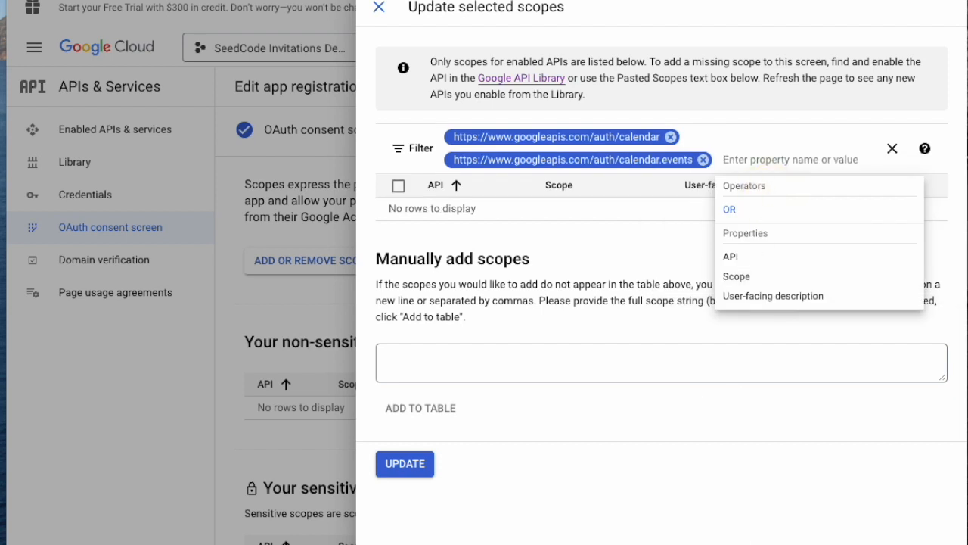
{"action": "left_click", "coordinate": [404, 463]}
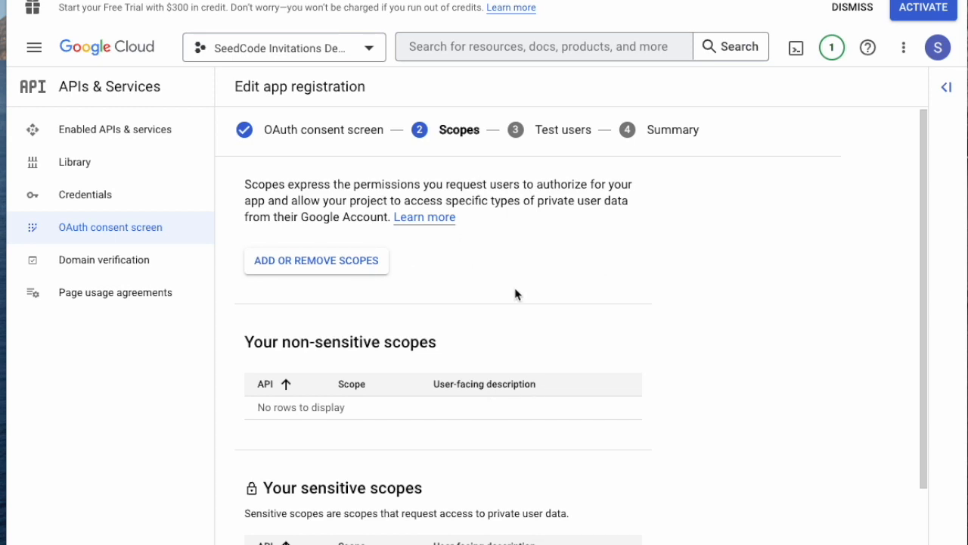
{"action": "scroll", "coordinate": [515, 294], "scroll_direction": "down", "scroll_amount": 1}
{"action": "scroll", "coordinate": [514, 293], "scroll_direction": "down", "scroll_amount": 3}
{"action": "scroll", "coordinate": [513, 292], "scroll_direction": "up", "scroll_amount": 4}
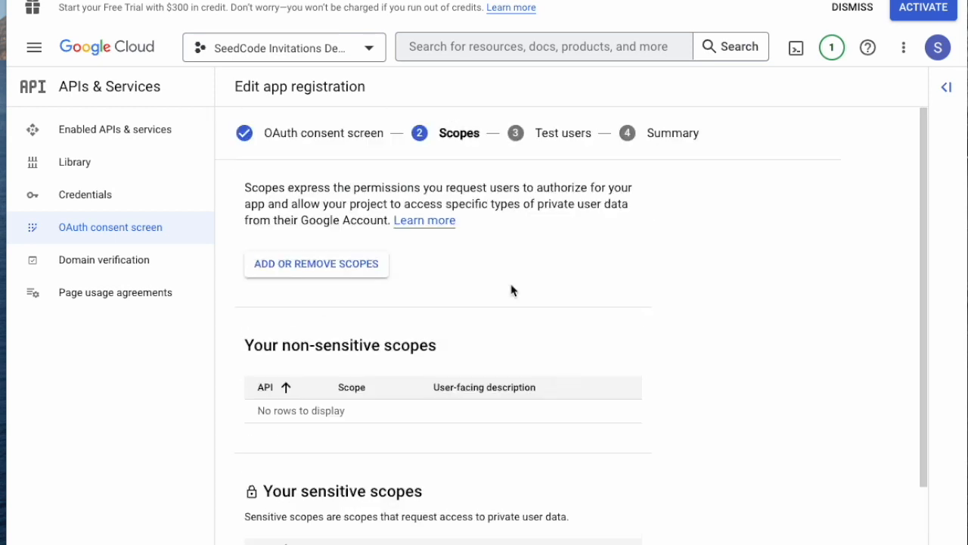
Step: Filter the scope list for calendar and select the .../auth/calendar.events scope
{"action": "left_click", "coordinate": [325, 264]}
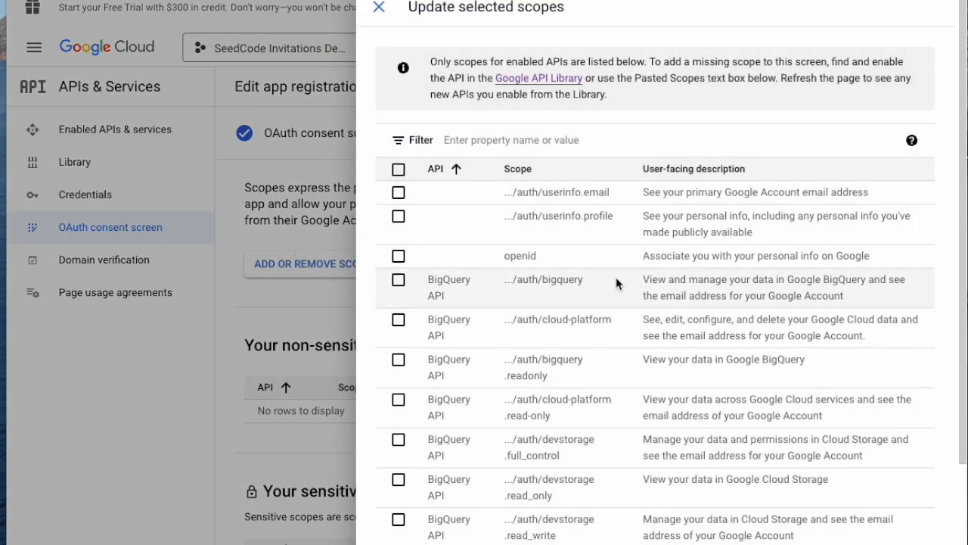
{"action": "left_click", "coordinate": [503, 141]}
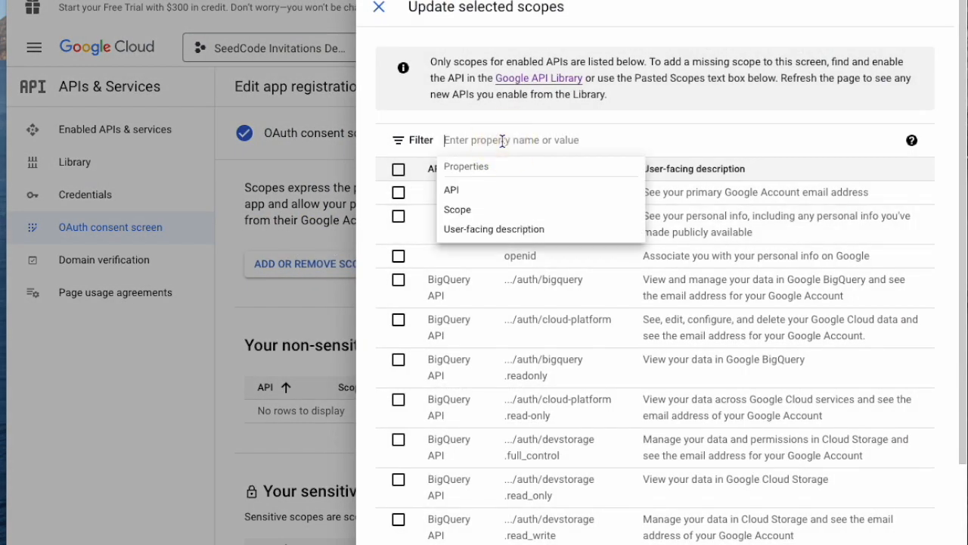
{"action": "type", "text": "cal"}
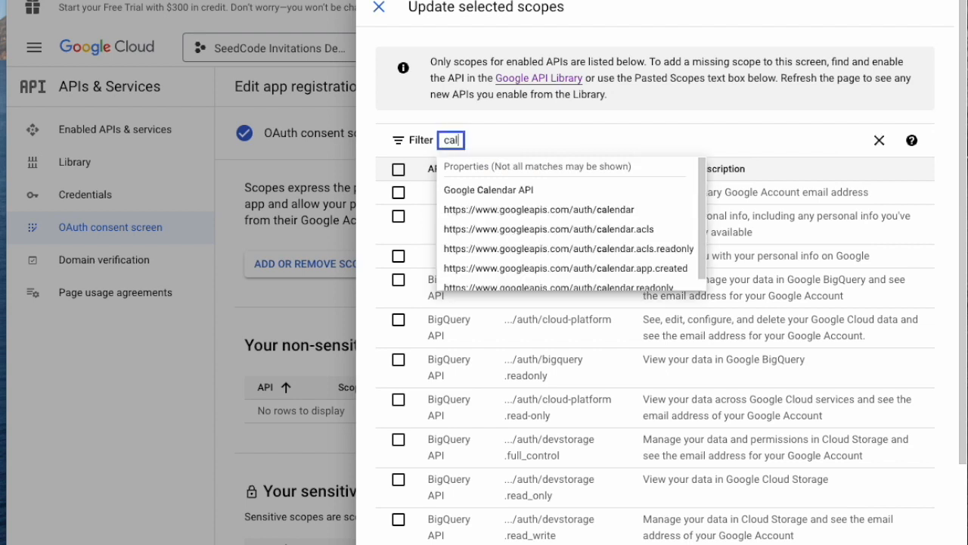
{"action": "left_click", "coordinate": [548, 214]}
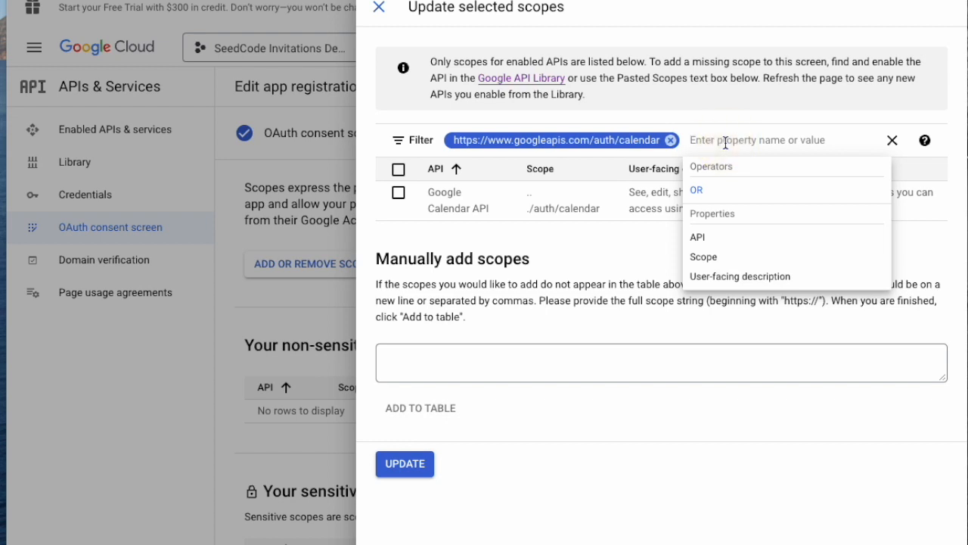
{"action": "type", "text": "events"}
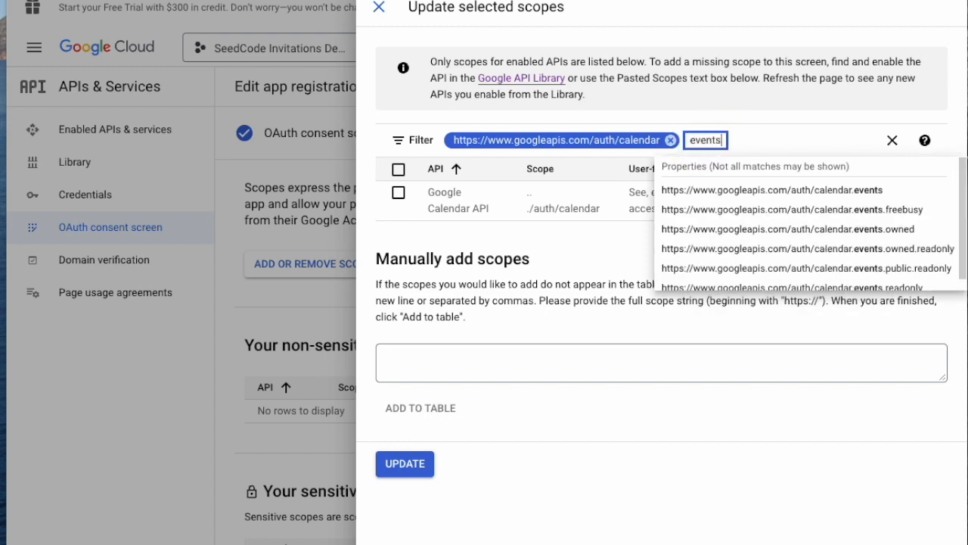
{"action": "left_click", "coordinate": [738, 190]}
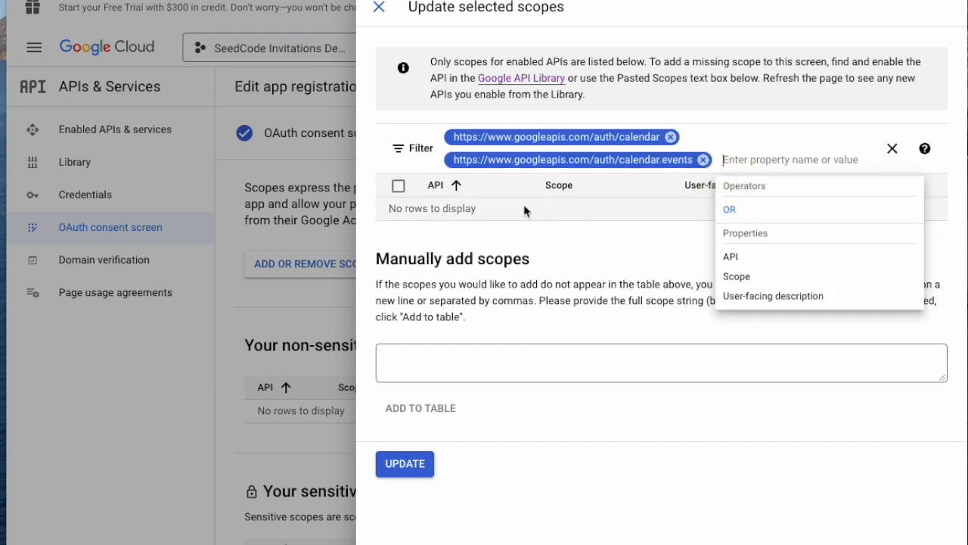
{"action": "left_click", "coordinate": [518, 252]}
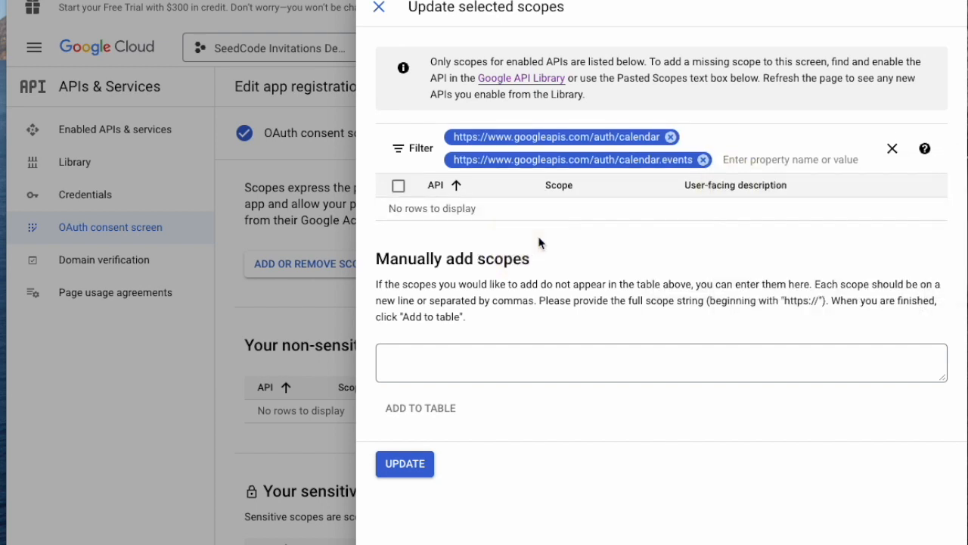
{"action": "left_click", "coordinate": [792, 155]}
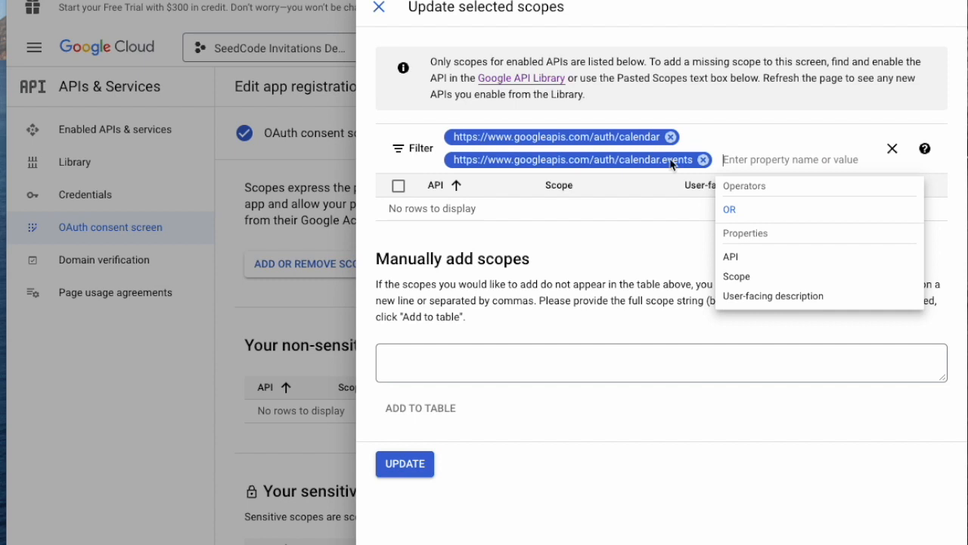
{"action": "left_click", "coordinate": [600, 306]}
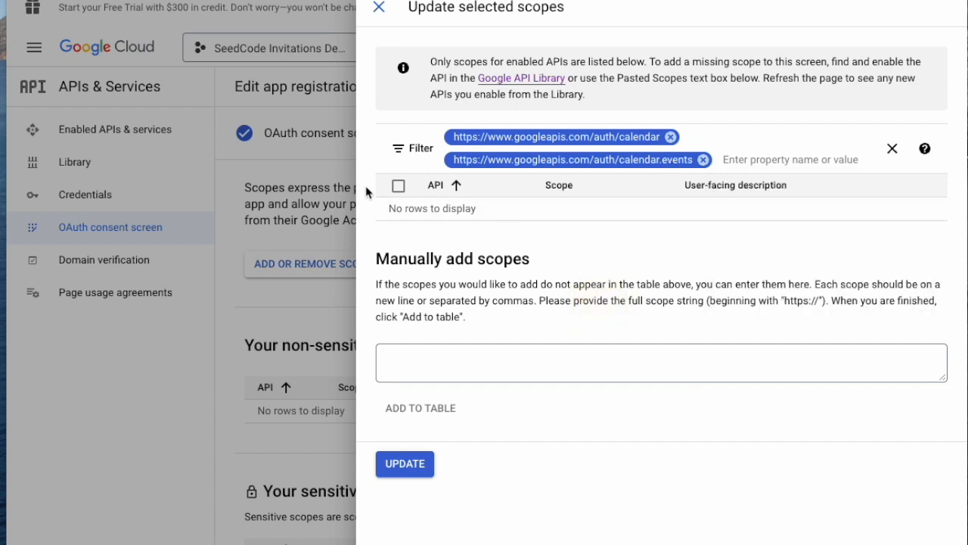
{"action": "left_click", "coordinate": [392, 186]}
{"action": "left_click", "coordinate": [400, 188]}
{"action": "left_click", "coordinate": [425, 213]}
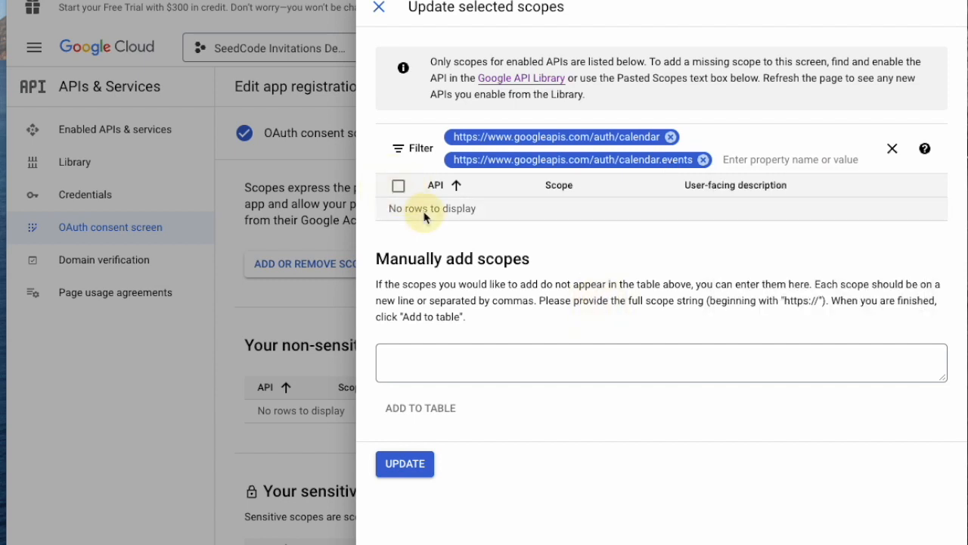
{"action": "left_click", "coordinate": [671, 138]}
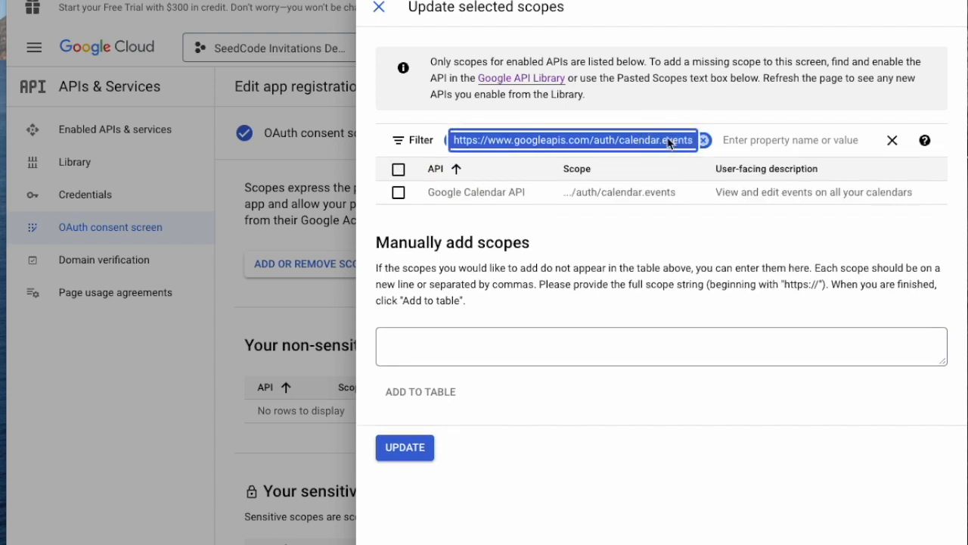
{"action": "left_click", "coordinate": [399, 193]}
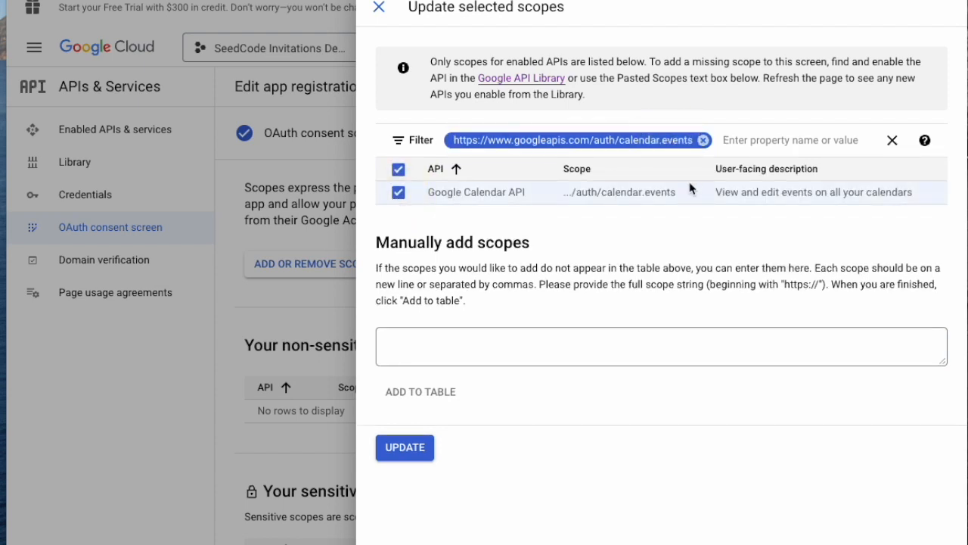
Step: Also select the .../auth/calendar scope and apply both Google Calendar scopes with Update
{"action": "left_click", "coordinate": [704, 141]}
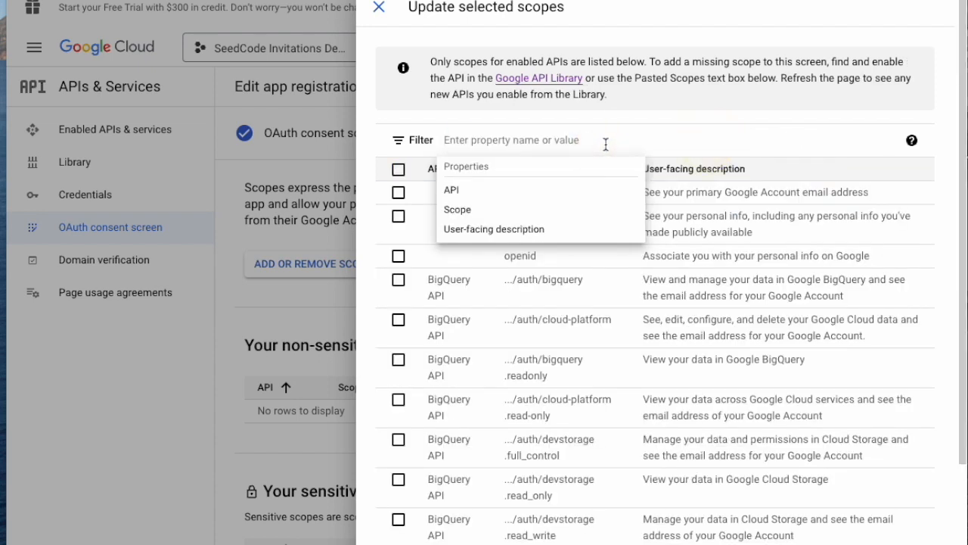
{"action": "type", "text": "cal"}
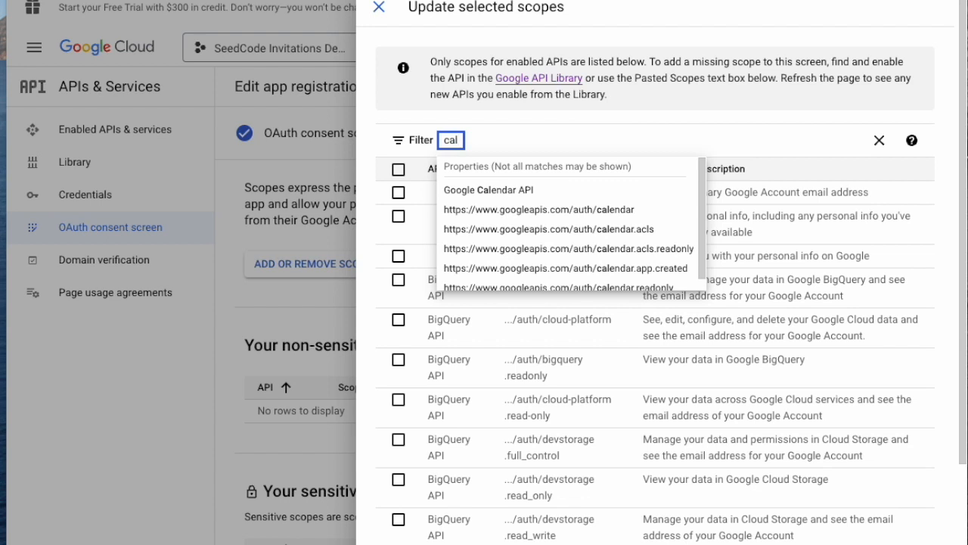
{"action": "key", "text": "BackSpace"}
{"action": "key", "text": "BackSpace"}
{"action": "key", "text": "BackSpace"}
{"action": "type", "text": "event"}
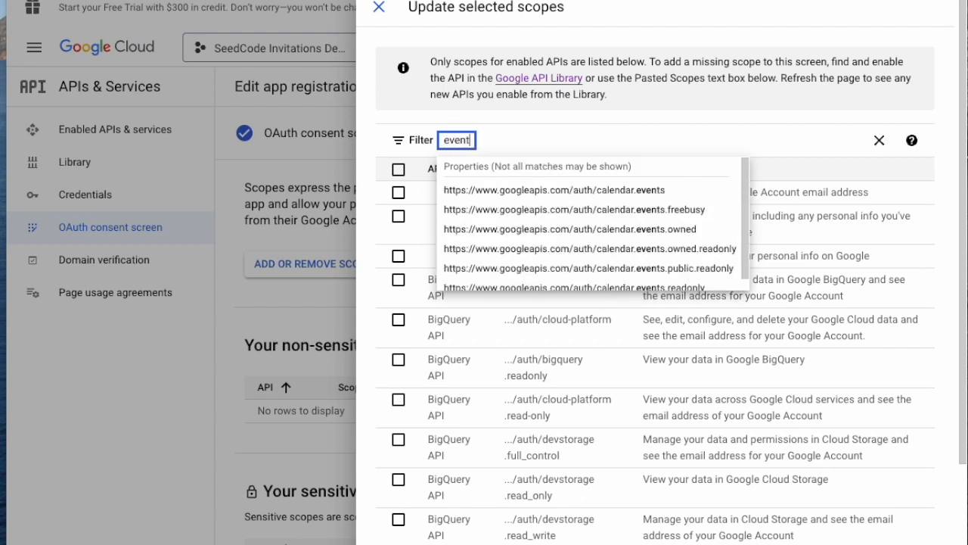
{"action": "left_click", "coordinate": [635, 190]}
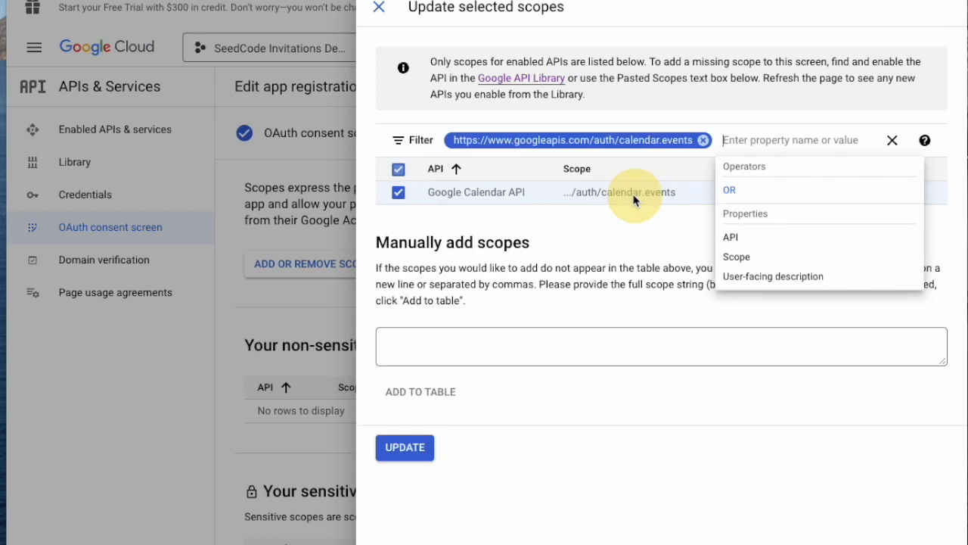
{"action": "left_click", "coordinate": [703, 141]}
{"action": "left_click", "coordinate": [705, 141]}
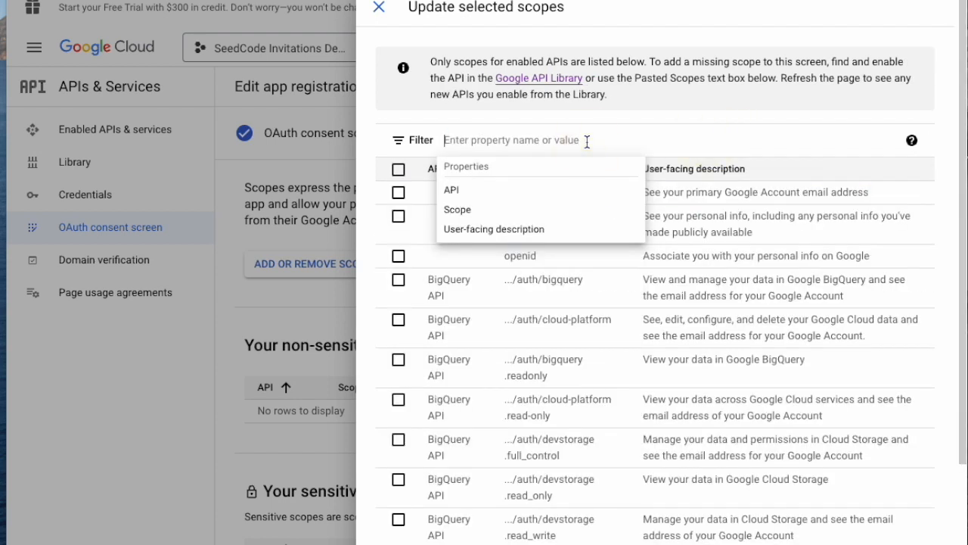
{"action": "type", "text": "cal"}
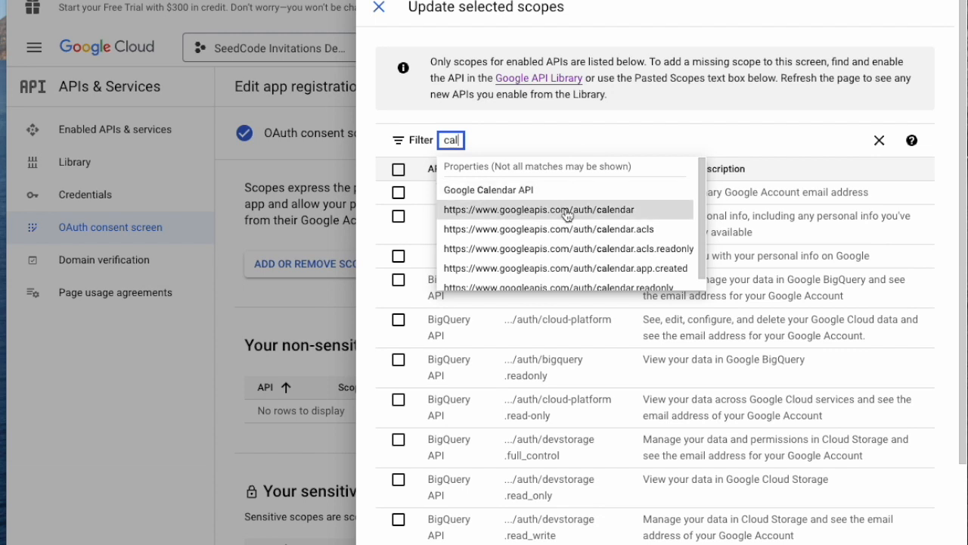
{"action": "left_click", "coordinate": [564, 208]}
{"action": "left_click", "coordinate": [398, 193]}
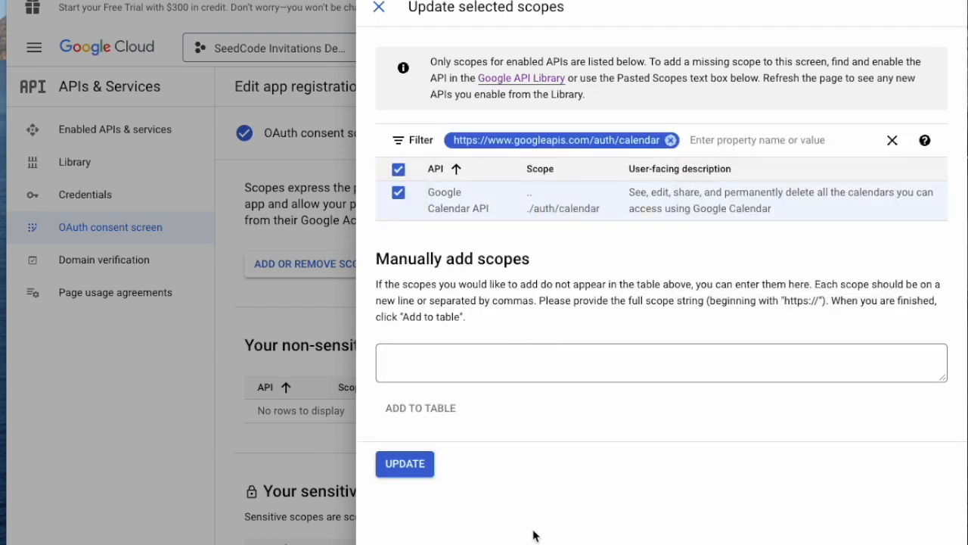
{"action": "left_click", "coordinate": [406, 464]}
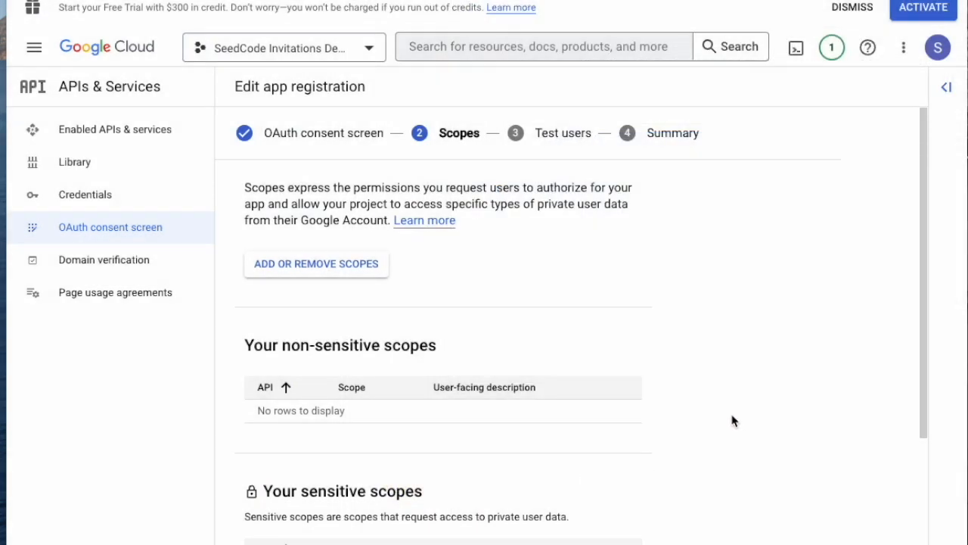
Step: Scroll through the Scopes step to review the sensitive scopes table
{"action": "scroll", "coordinate": [732, 420], "scroll_direction": "down", "scroll_amount": 3}
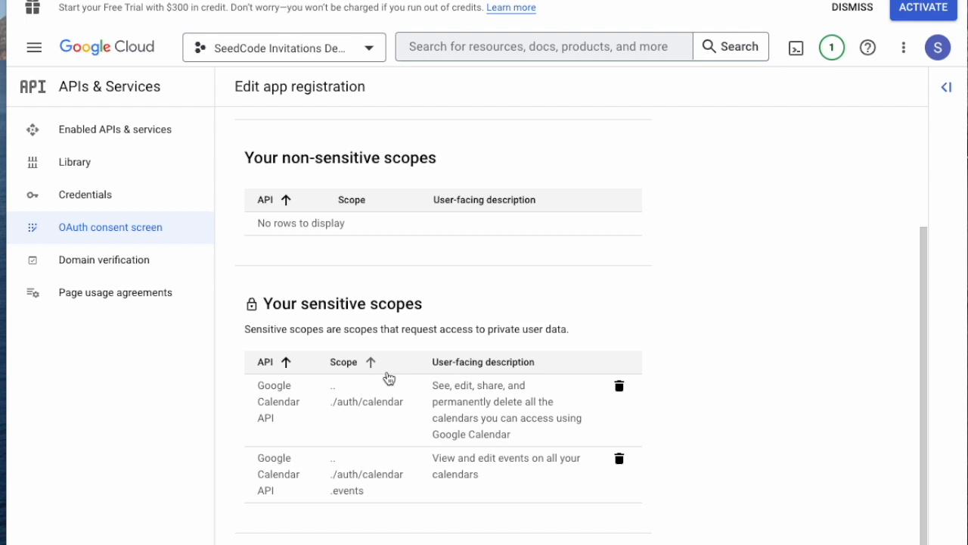
{"action": "scroll", "coordinate": [389, 379], "scroll_direction": "up", "scroll_amount": 3}
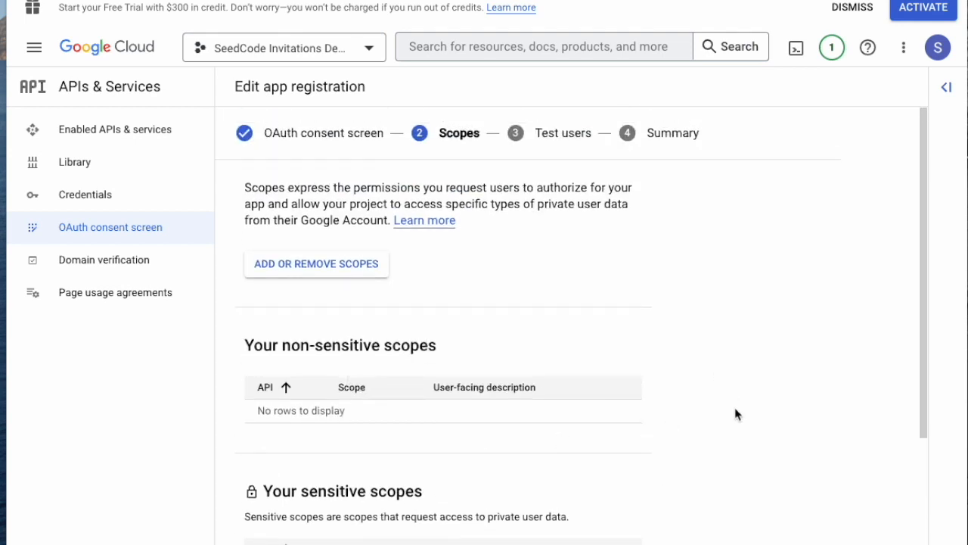
{"action": "scroll", "coordinate": [740, 420], "scroll_direction": "down", "scroll_amount": 4}
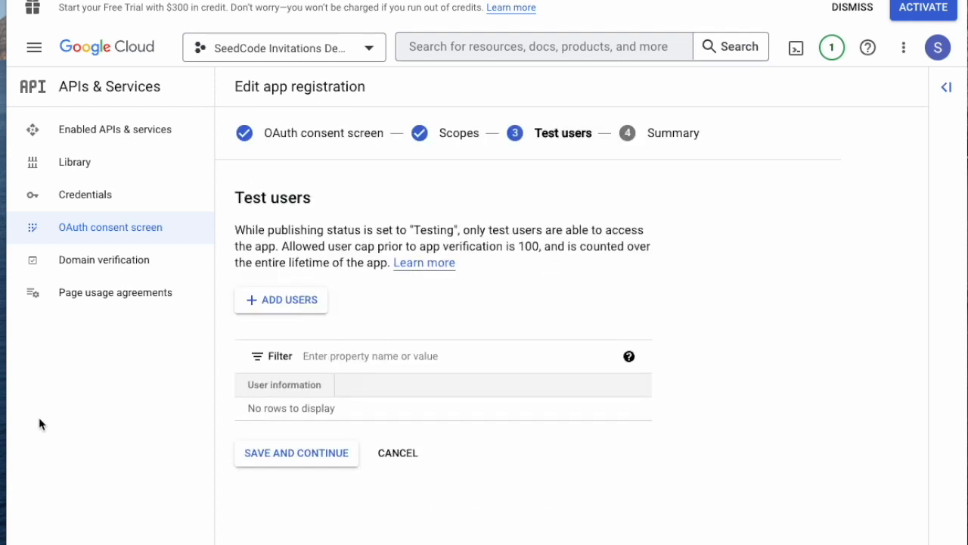
Step: Check the signed-in account's address, then add the demo Gmail account as a test user
{"action": "left_click", "coordinate": [291, 306]}
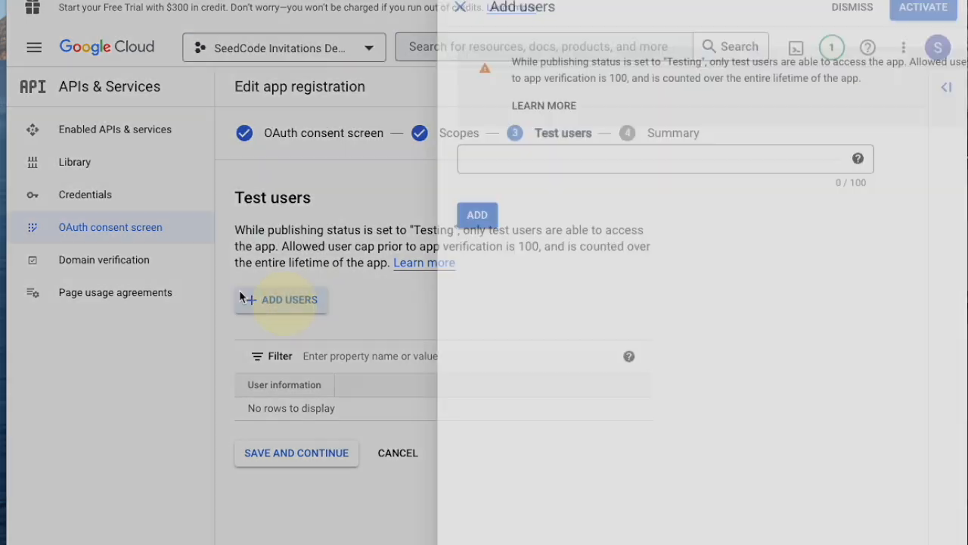
{"action": "left_click", "coordinate": [407, 156]}
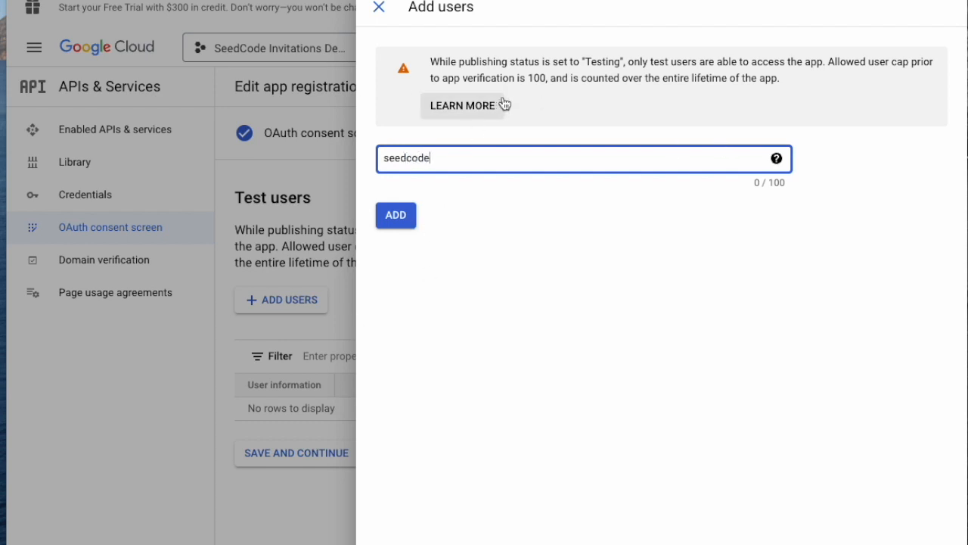
{"action": "left_click", "coordinate": [183, 309]}
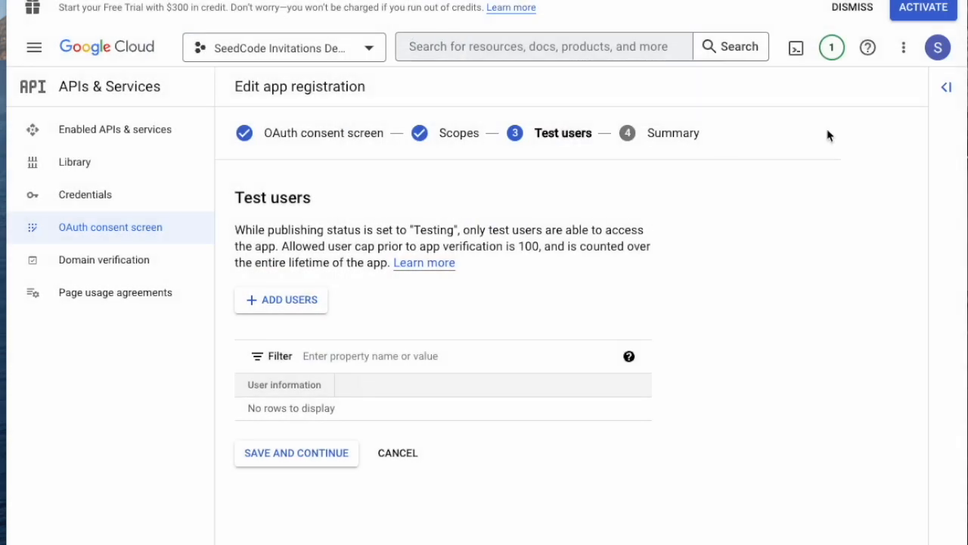
{"action": "left_click", "coordinate": [941, 49]}
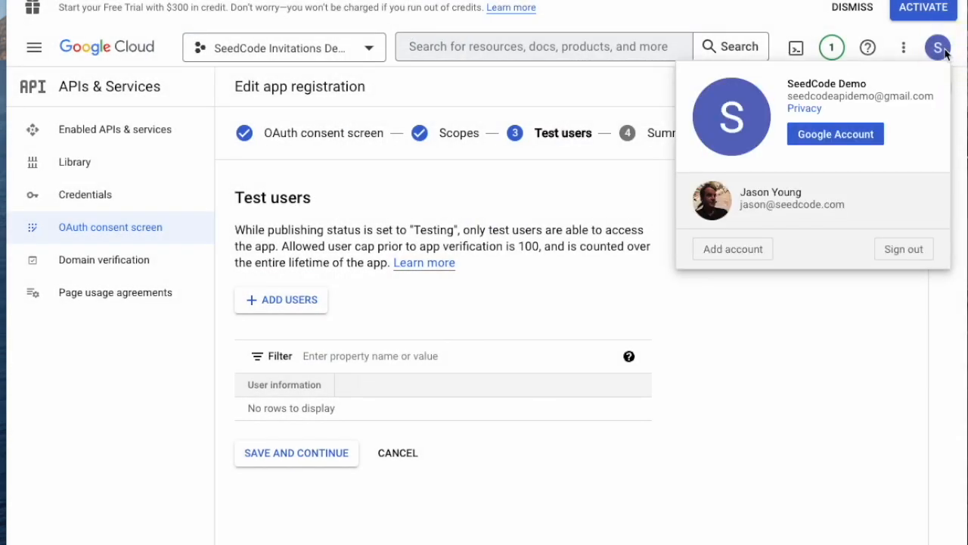
{"action": "left_click", "coordinate": [827, 329]}
{"action": "left_click", "coordinate": [278, 312]}
{"action": "left_click", "coordinate": [426, 153]}
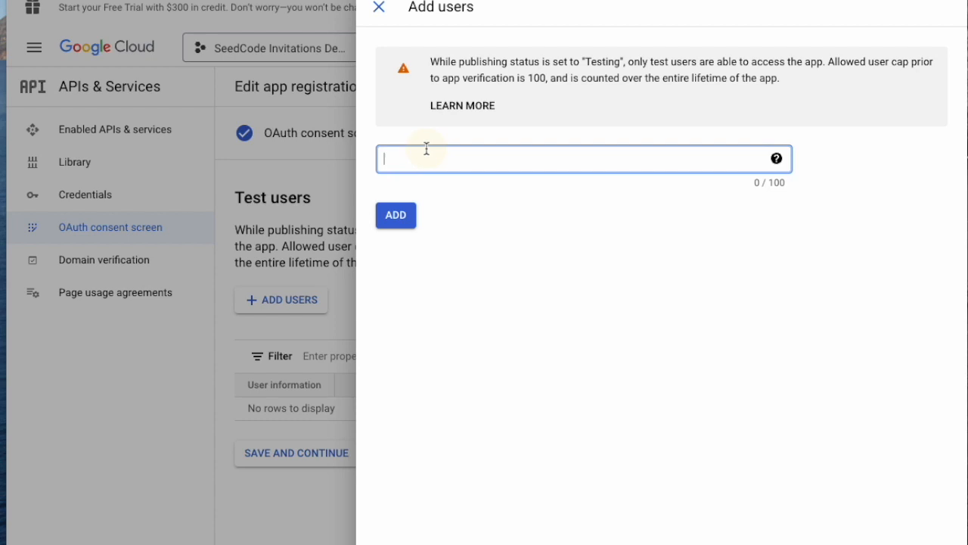
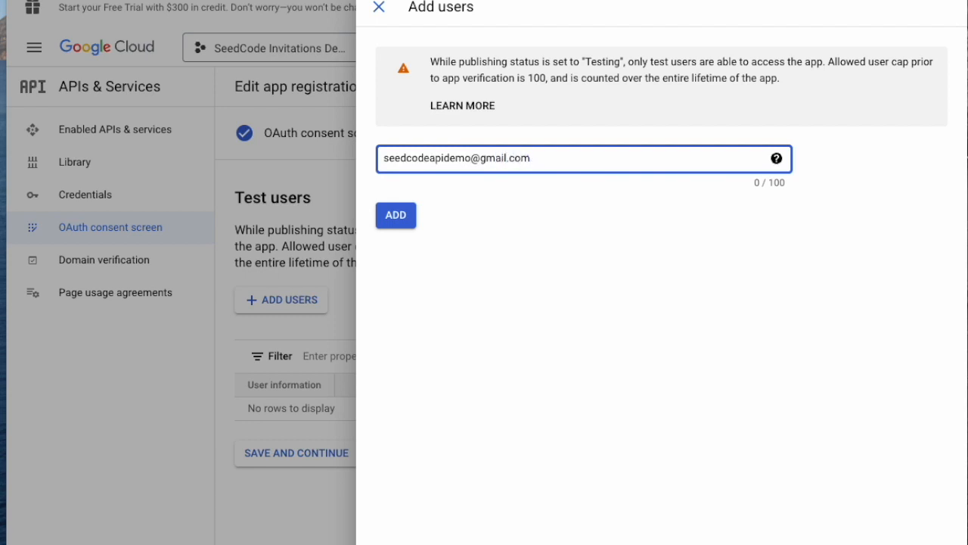
{"action": "left_click", "coordinate": [399, 215]}
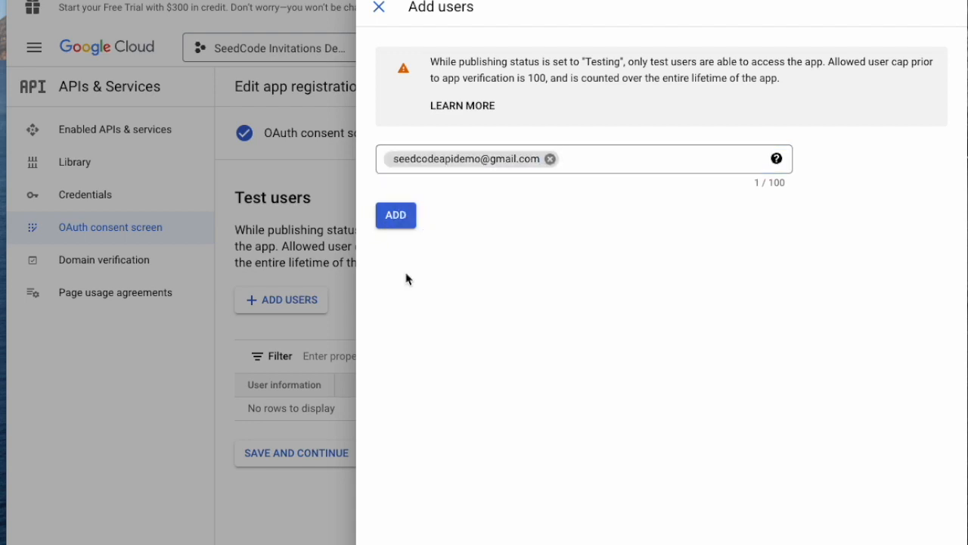
{"action": "left_click", "coordinate": [396, 217]}
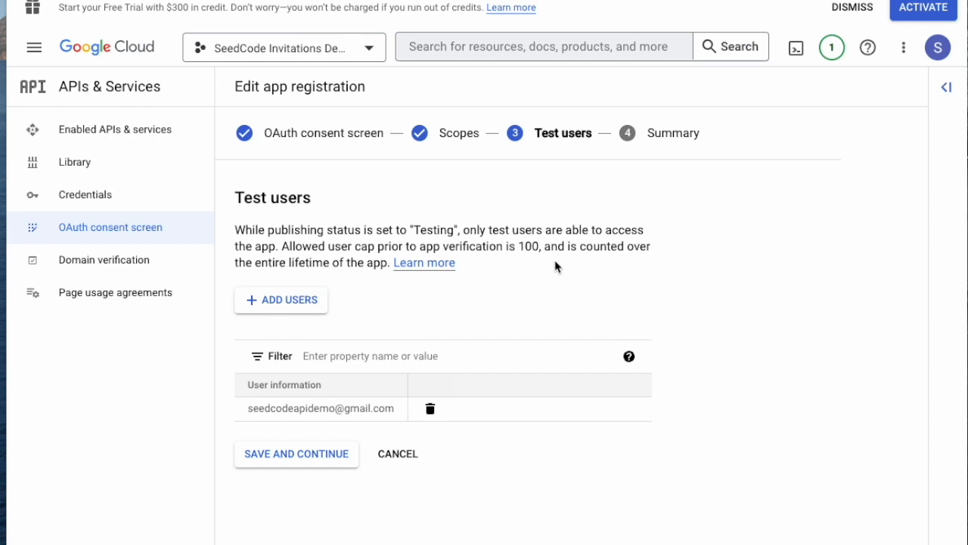
Step: Save the test users, review the registration summary, and go to the Credentials page
{"action": "left_click", "coordinate": [293, 458]}
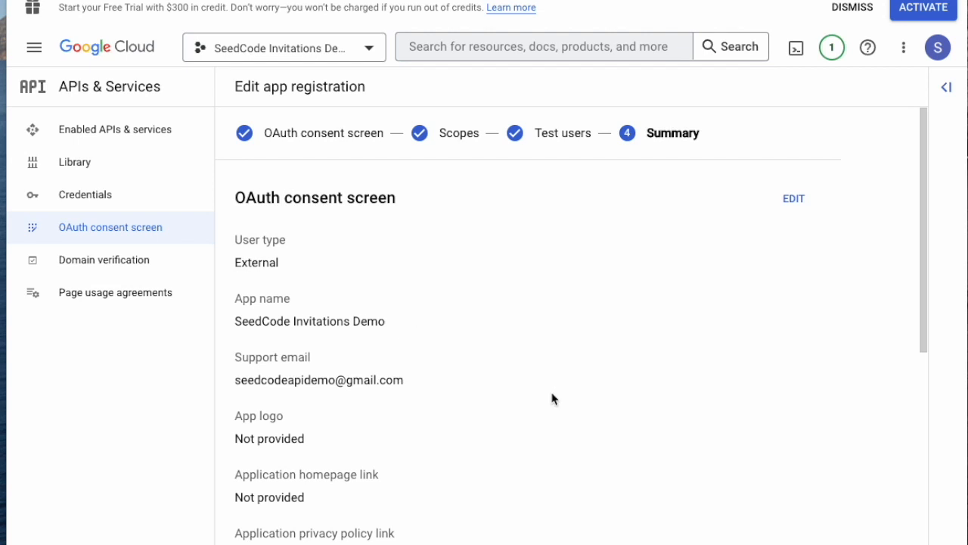
{"action": "scroll", "coordinate": [495, 400], "scroll_direction": "down", "scroll_amount": 8}
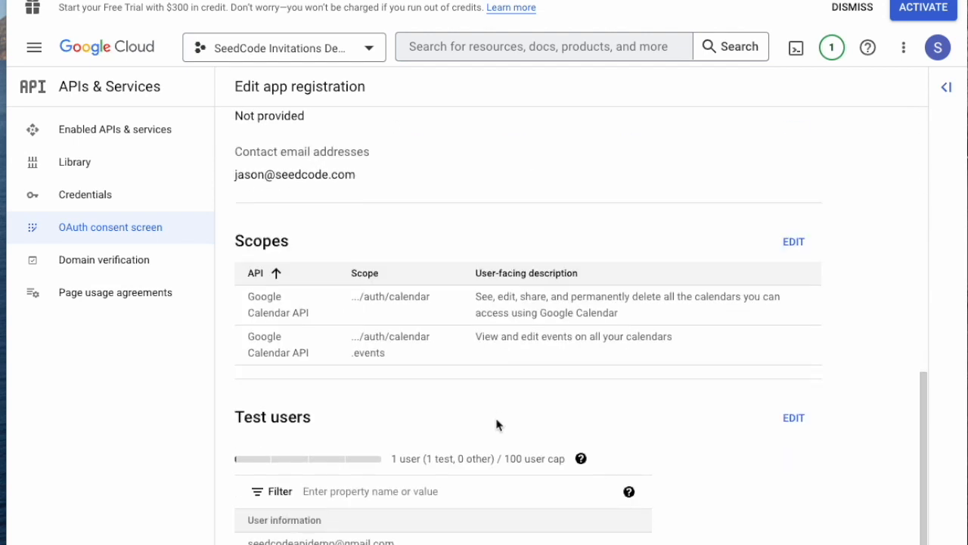
{"action": "scroll", "coordinate": [496, 421], "scroll_direction": "up", "scroll_amount": 10}
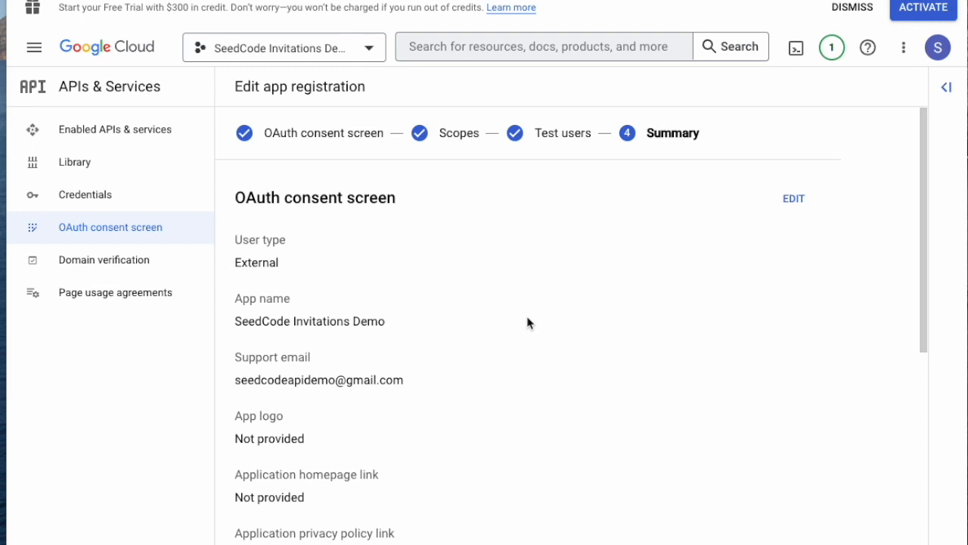
{"action": "left_click", "coordinate": [85, 198]}
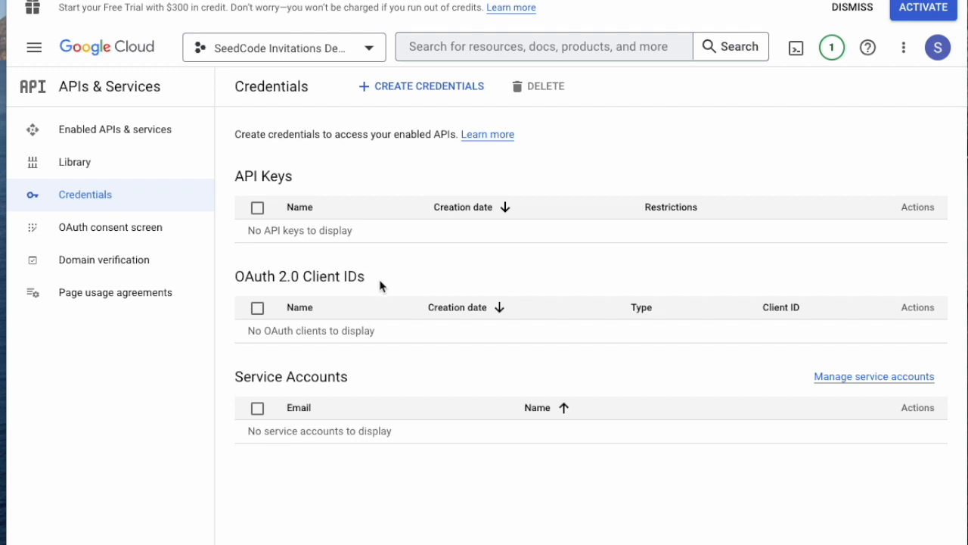
Step: Choose OAuth client ID from the Create Credentials menu
{"action": "left_click", "coordinate": [421, 91]}
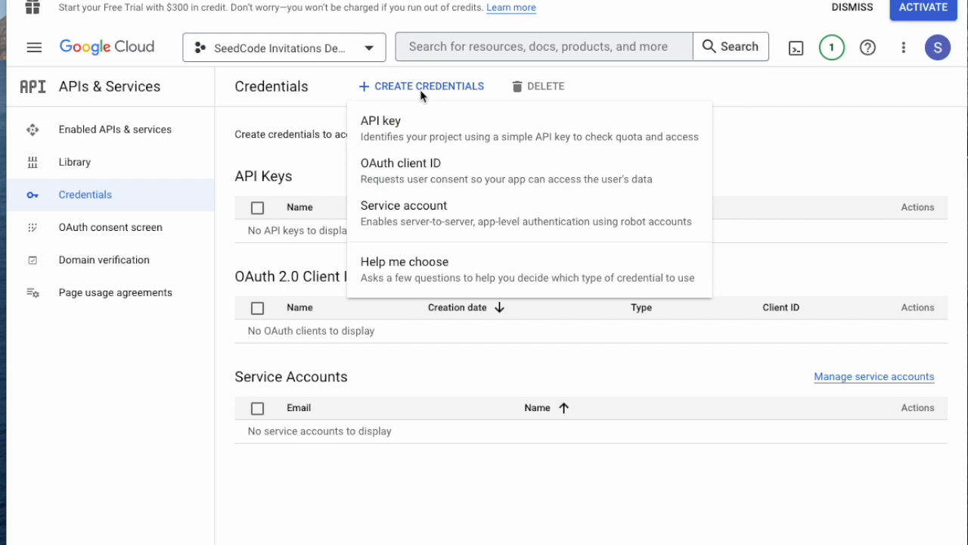
{"action": "left_click", "coordinate": [410, 168]}
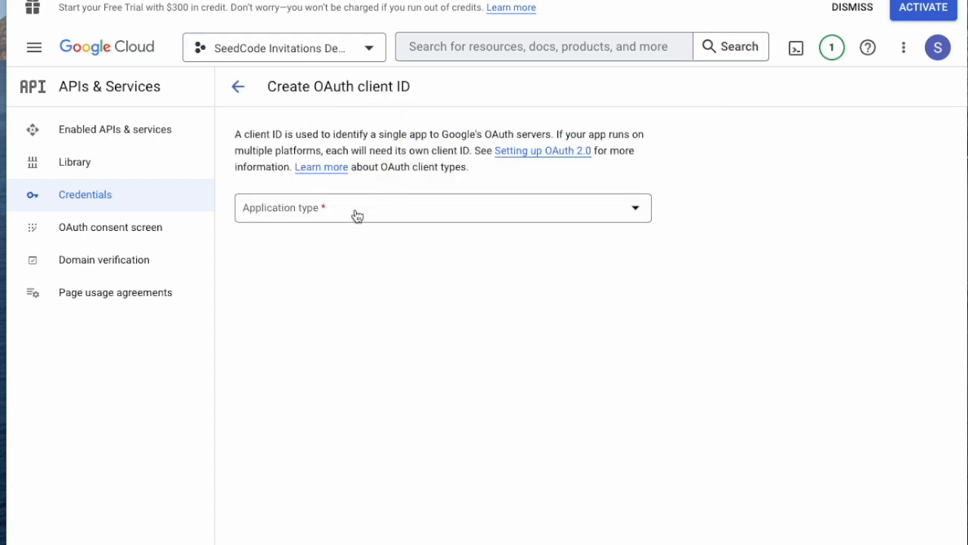
Step: Set the OAuth client type to Web application, keeping the default name 'Web client 1'
{"action": "left_click", "coordinate": [356, 213]}
{"action": "left_click", "coordinate": [324, 224]}
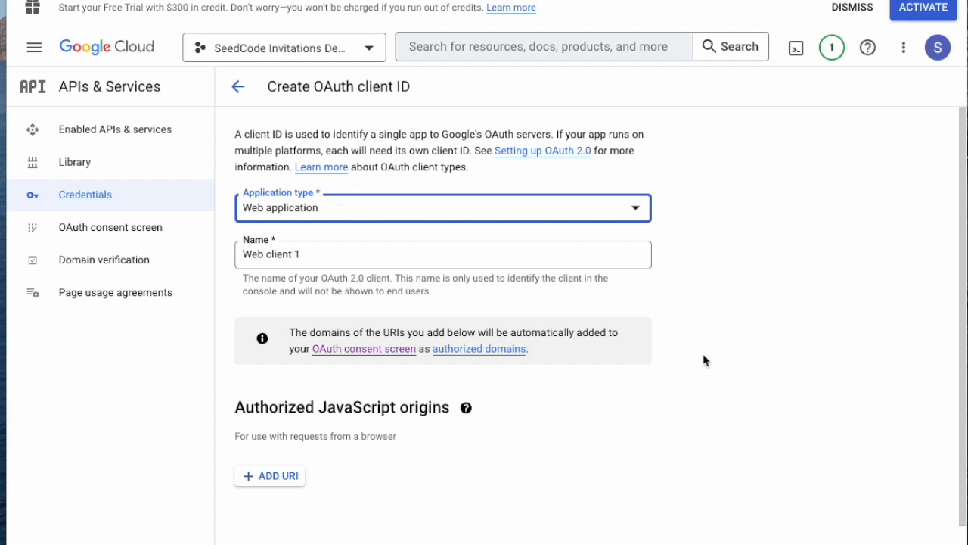
{"action": "left_click_drag", "start_coordinate": [310, 258], "coordinate": [195, 252]}
{"action": "left_click", "coordinate": [727, 318]}
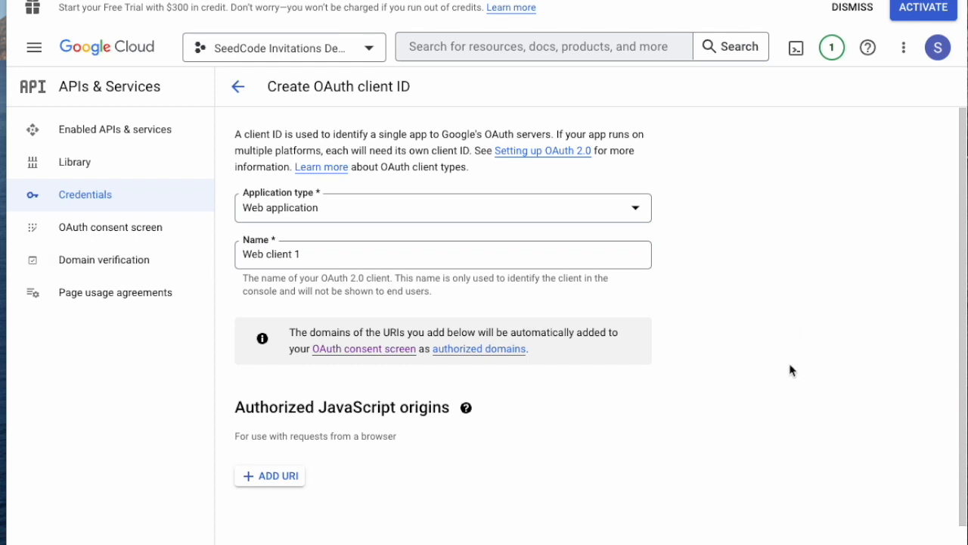
{"action": "scroll", "coordinate": [792, 372], "scroll_direction": "down", "scroll_amount": 2}
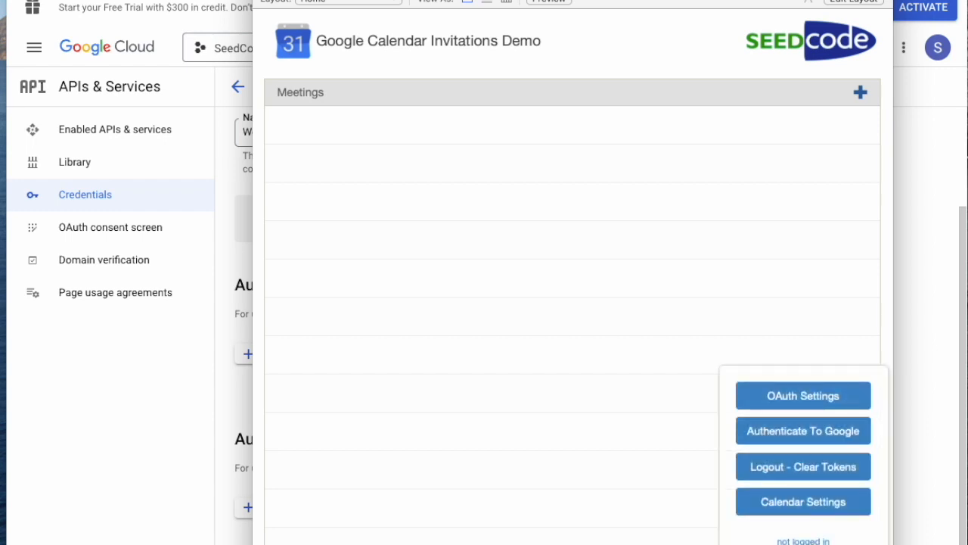
{"action": "left_click", "coordinate": [806, 397]}
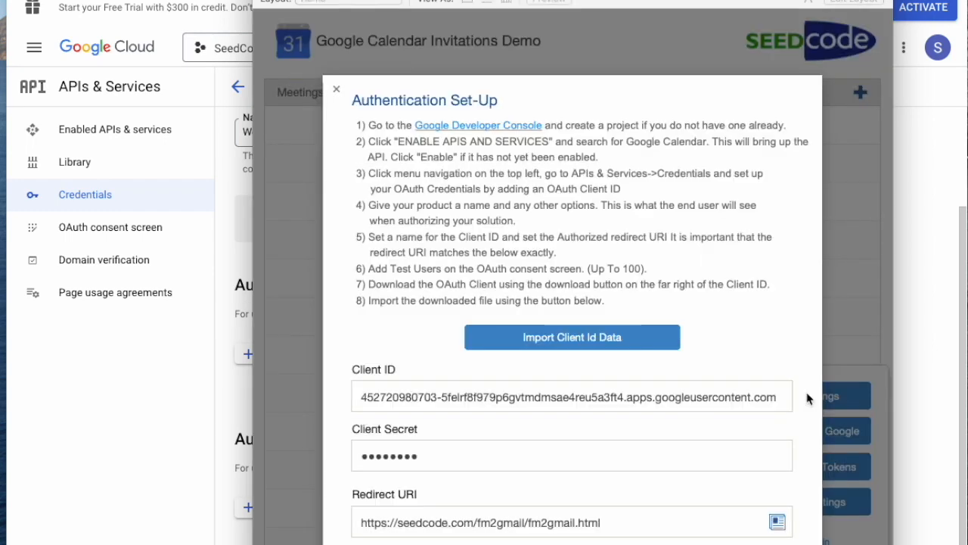
{"action": "left_click", "coordinate": [780, 523]}
{"action": "left_click", "coordinate": [157, 492]}
{"action": "left_click", "coordinate": [261, 516]}
{"action": "key", "text": "ctrl+v"}
{"action": "scroll", "coordinate": [748, 462], "scroll_direction": "down", "scroll_amount": 1}
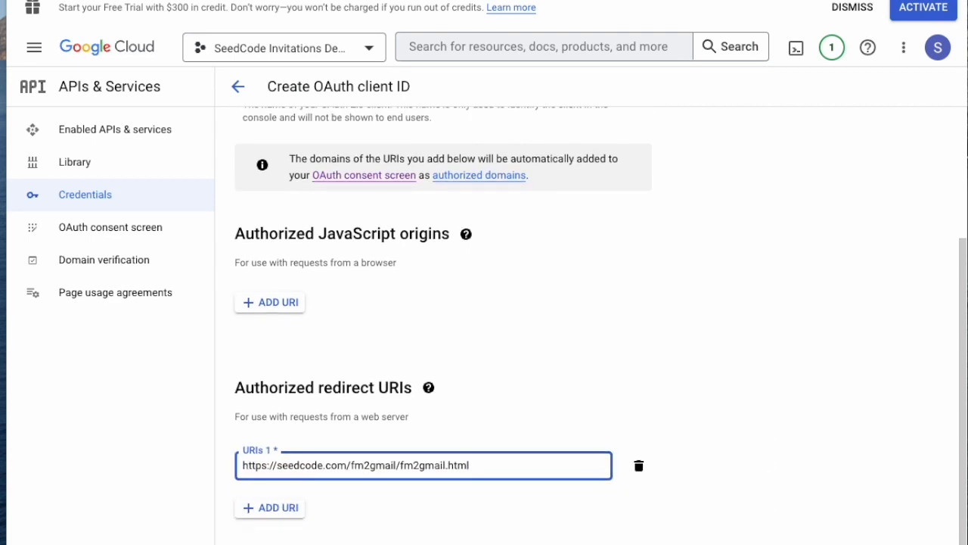
{"action": "left_click", "coordinate": [143, 480]}
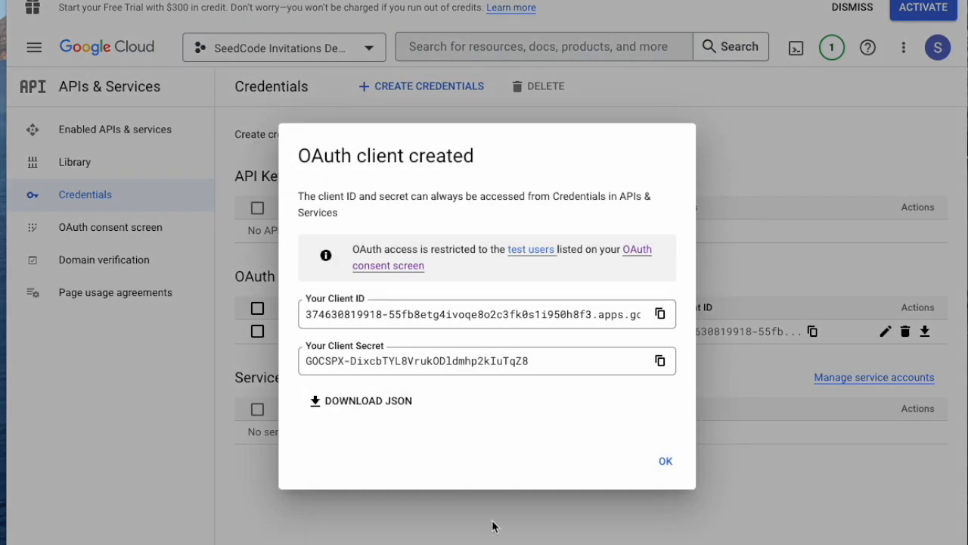
{"action": "left_click", "coordinate": [666, 463]}
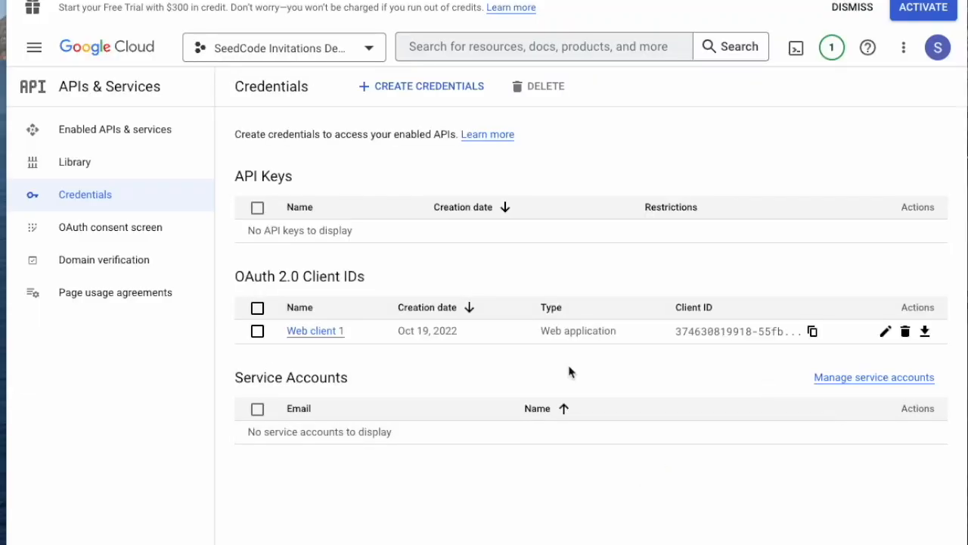
Step: Download Web client 1's JSON file, then start the free trial activation
{"action": "left_click", "coordinate": [925, 333]}
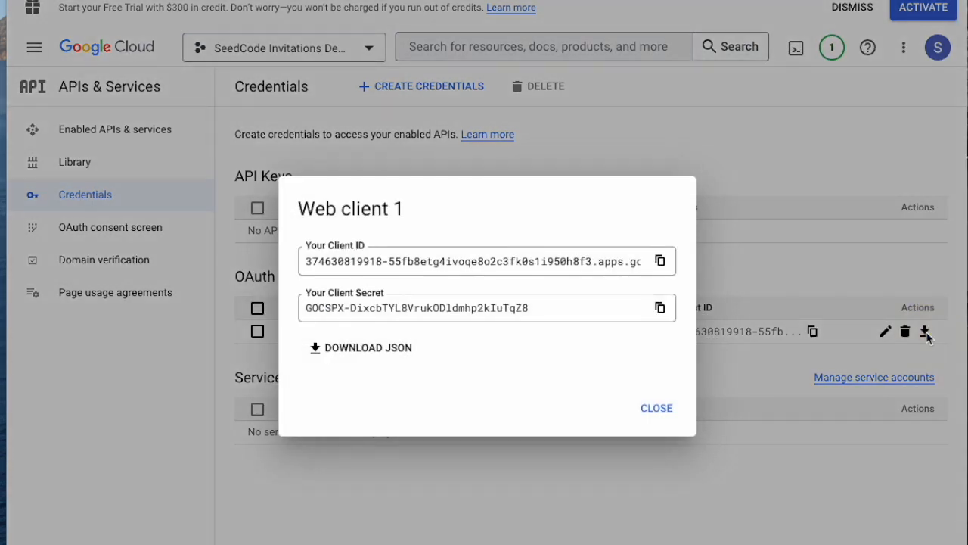
{"action": "left_click", "coordinate": [367, 350]}
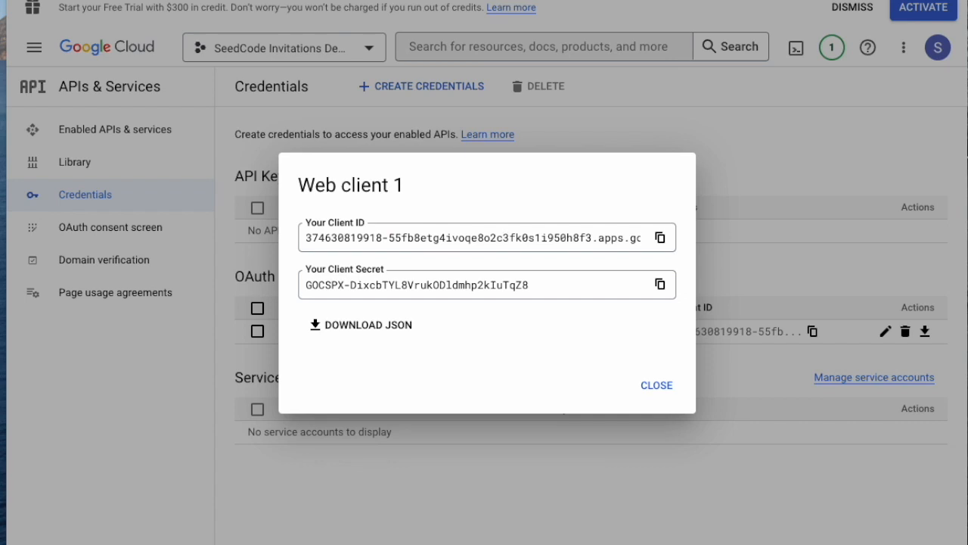
{"action": "left_click", "coordinate": [655, 407]}
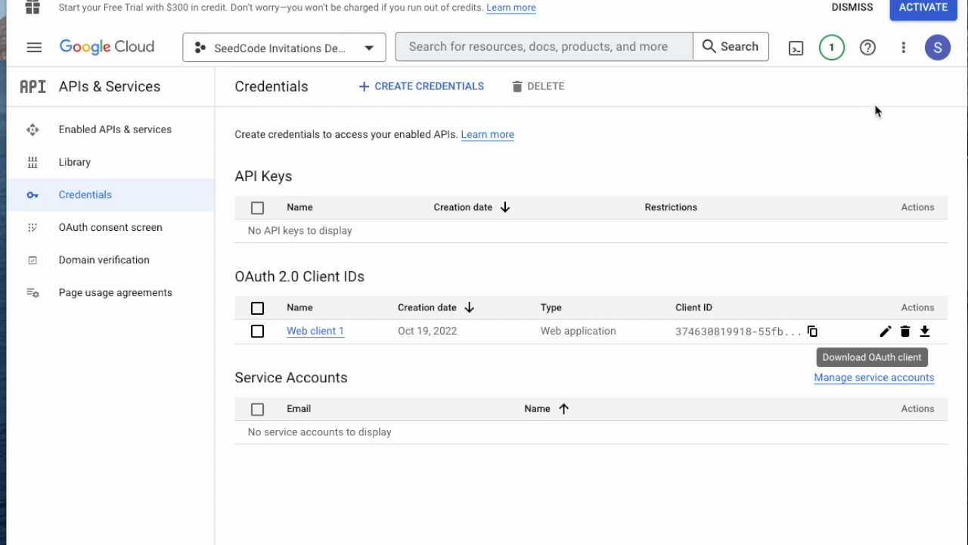
{"action": "left_click", "coordinate": [921, 14]}
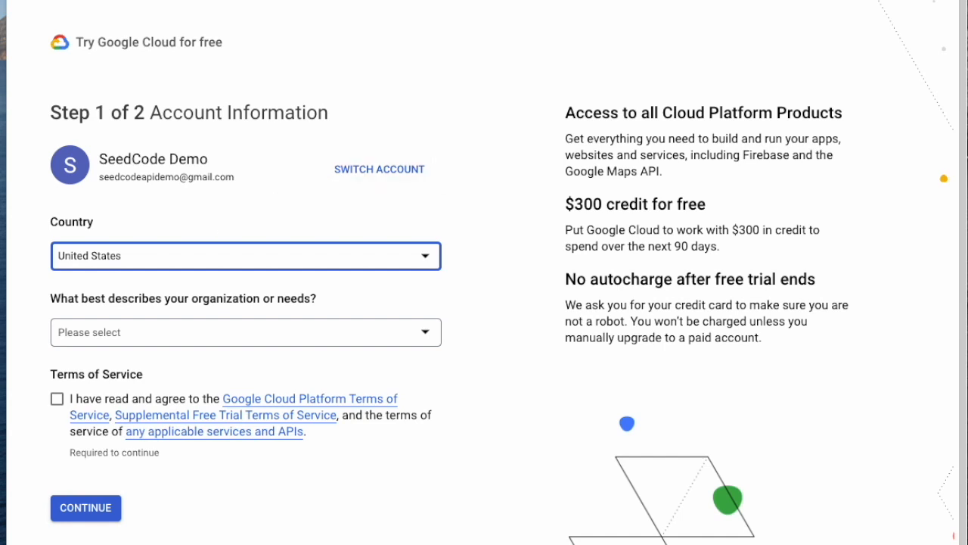
Step: Import the downloaded client JSON into OAuth Settings, filling in the Client ID and Client Secret
{"action": "left_click", "coordinate": [2, 418]}
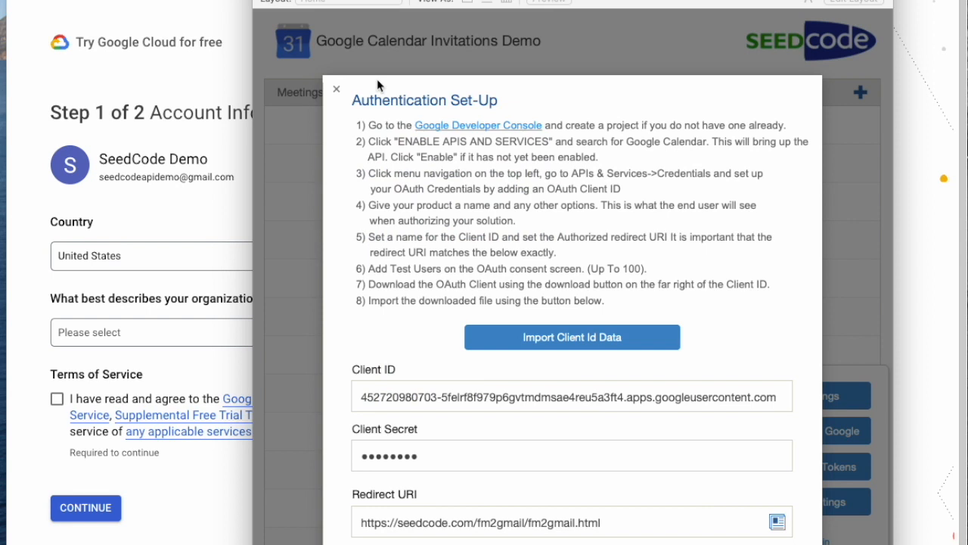
{"action": "left_click_drag", "start_coordinate": [378, 6], "coordinate": [312, 0]}
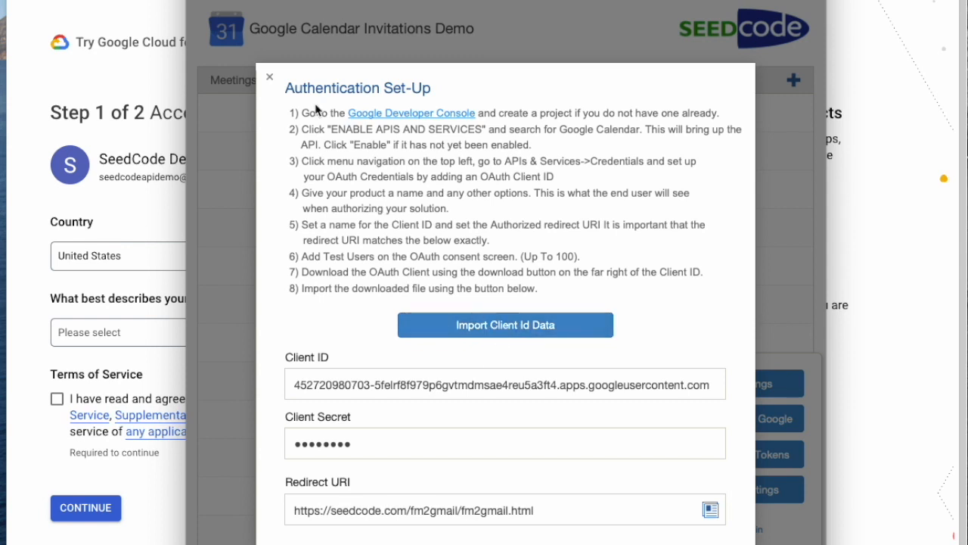
{"action": "left_click", "coordinate": [268, 78]}
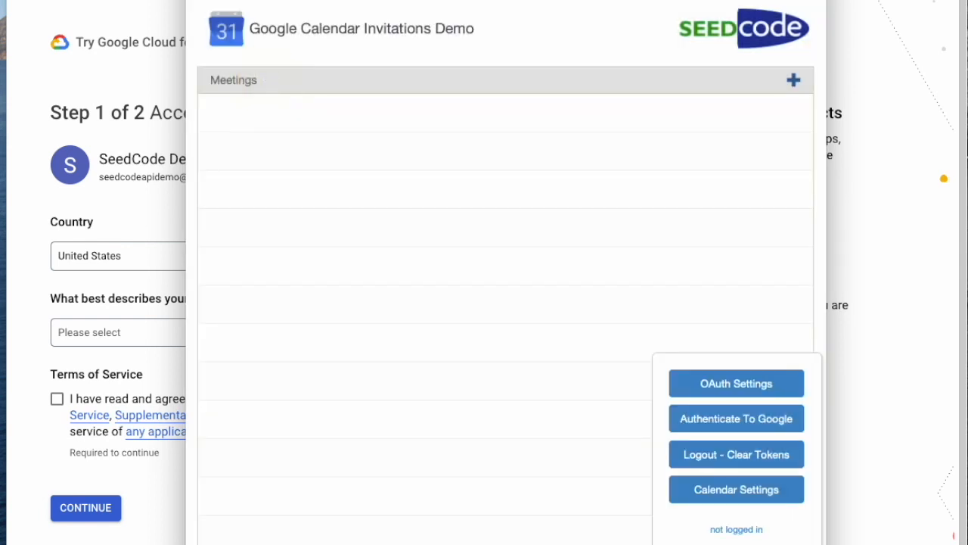
{"action": "left_click", "coordinate": [709, 374]}
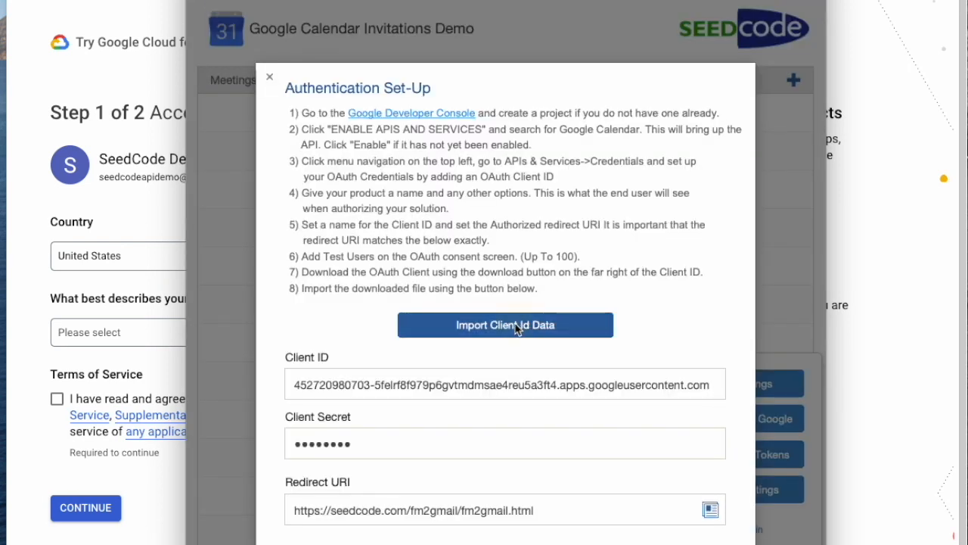
{"action": "left_click", "coordinate": [520, 323]}
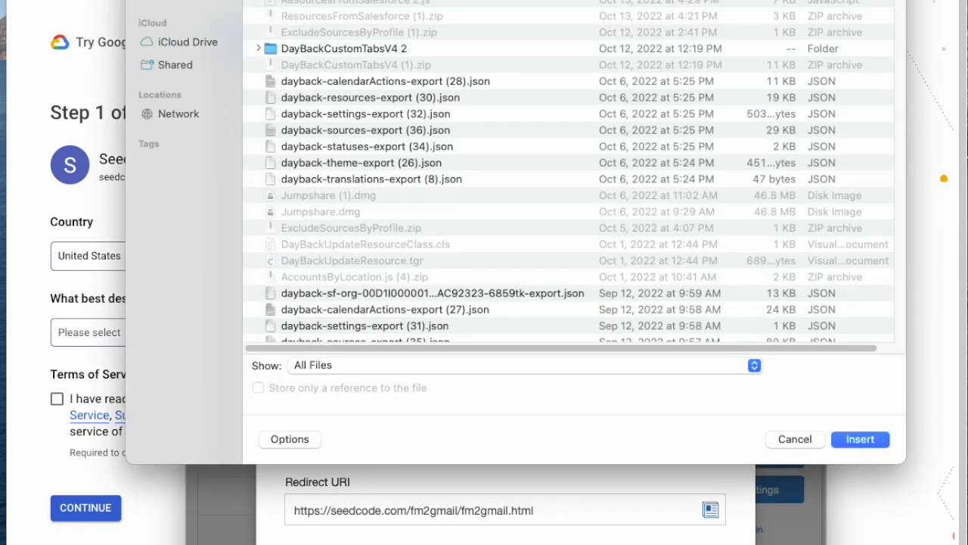
{"action": "left_click", "coordinate": [860, 439]}
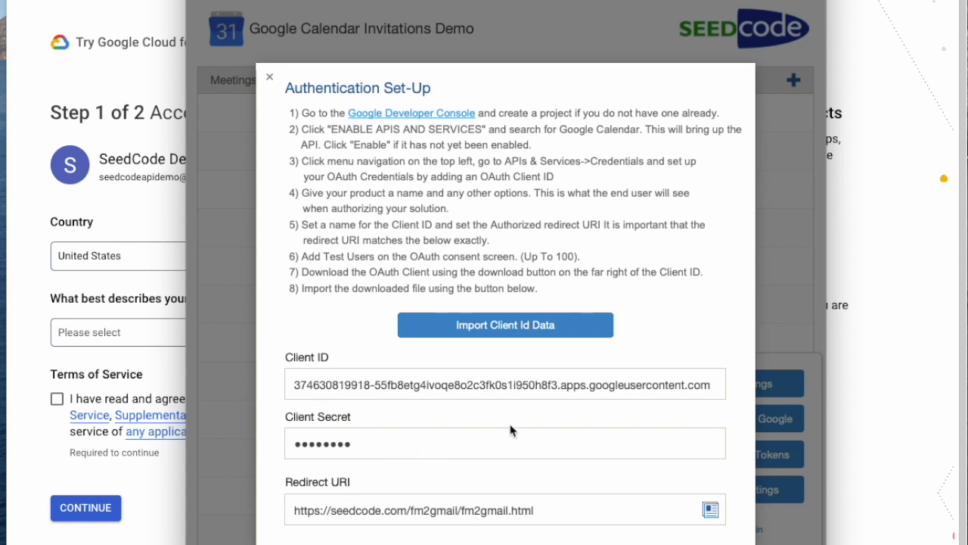
{"action": "left_click", "coordinate": [270, 78]}
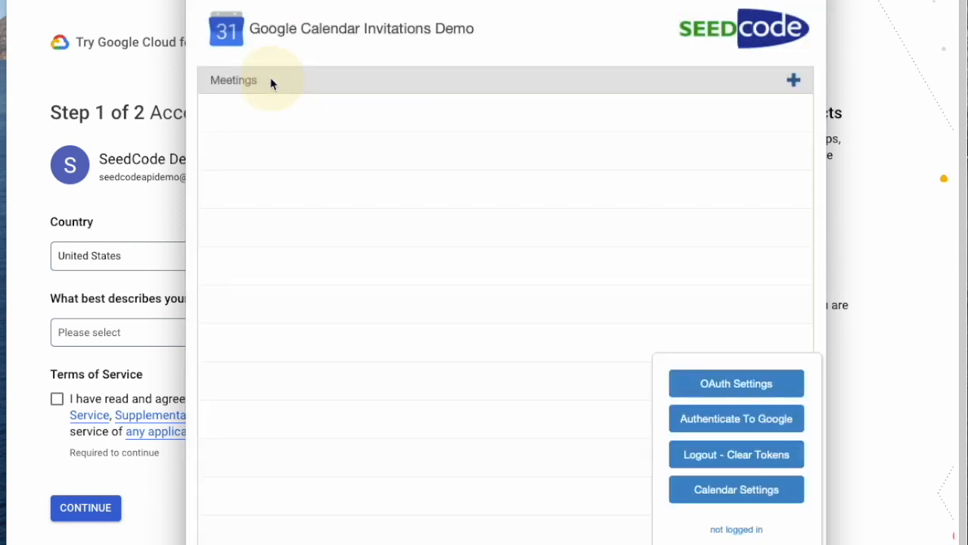
Step: Start Authenticate To Google and sign in with the demo account's e-mail and password
{"action": "left_click", "coordinate": [702, 426]}
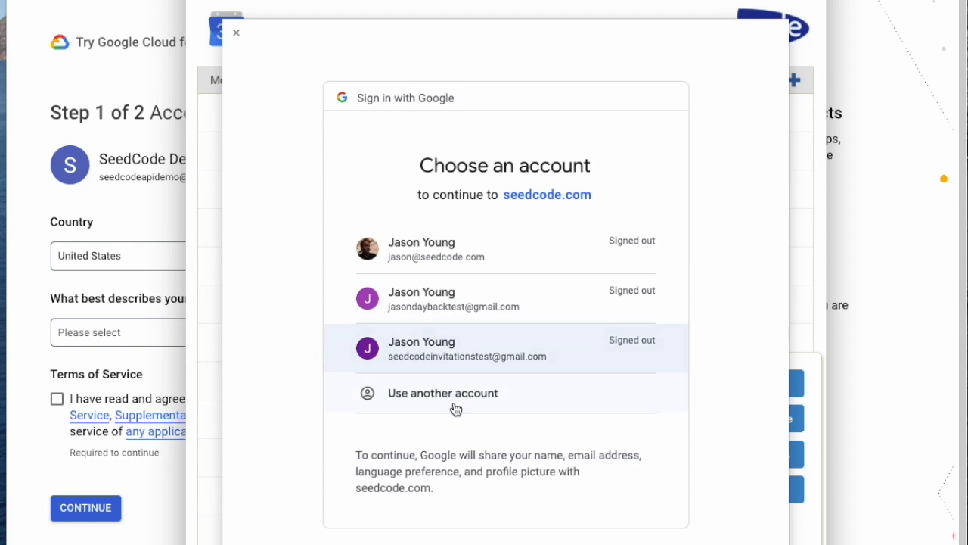
{"action": "left_click", "coordinate": [432, 395]}
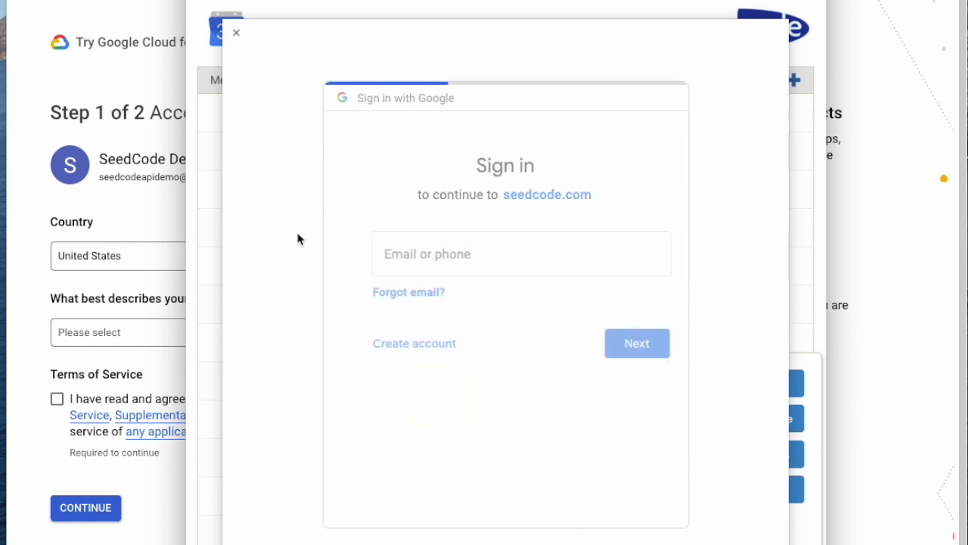
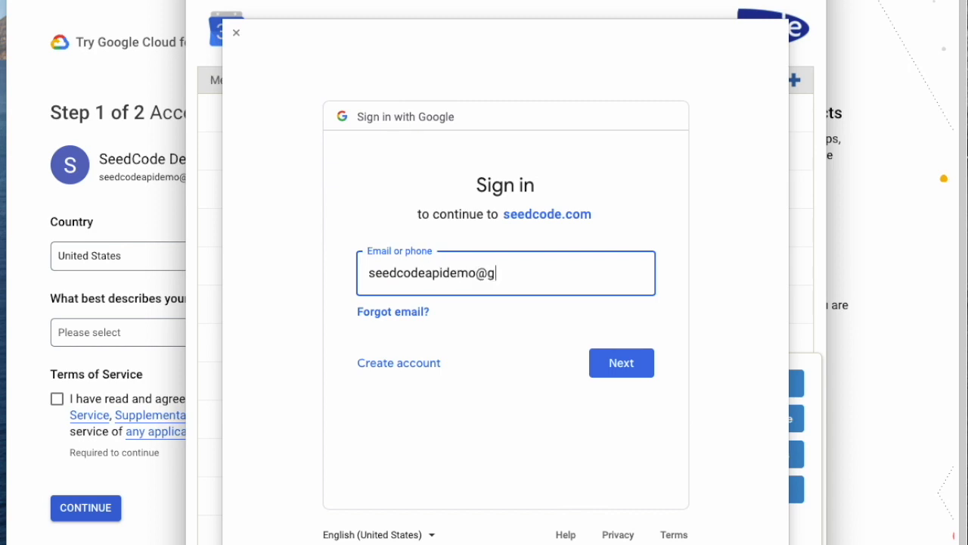
{"action": "left_click", "coordinate": [621, 365]}
{"action": "left_click", "coordinate": [431, 287]}
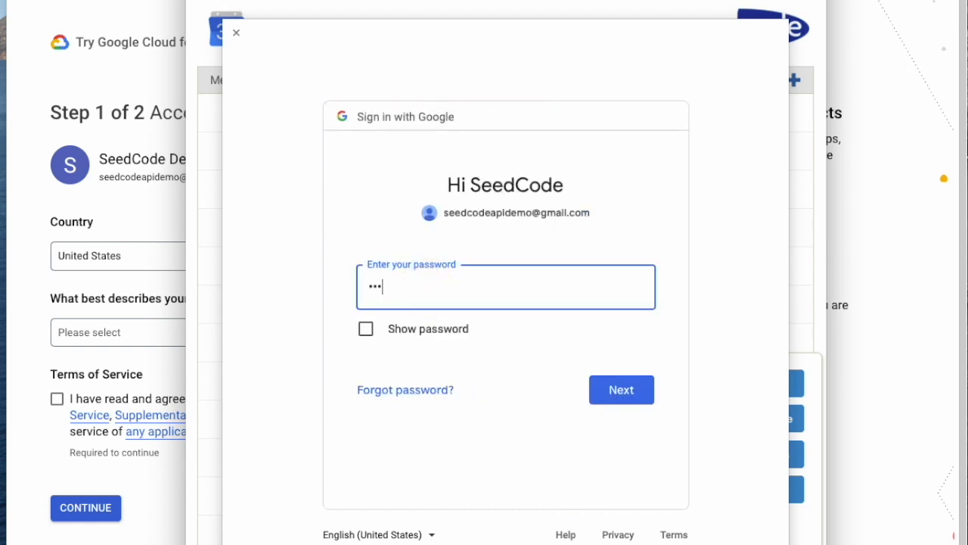
{"action": "left_click", "coordinate": [632, 391]}
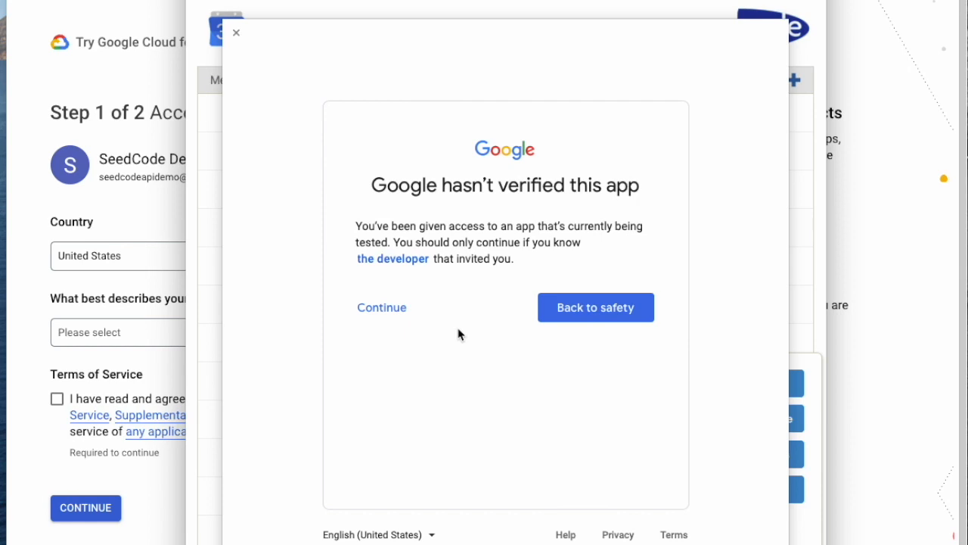
Step: Pass the unverified-app warning and grant both calendar permissions: edit events and manage all calendars
{"action": "left_click", "coordinate": [365, 308]}
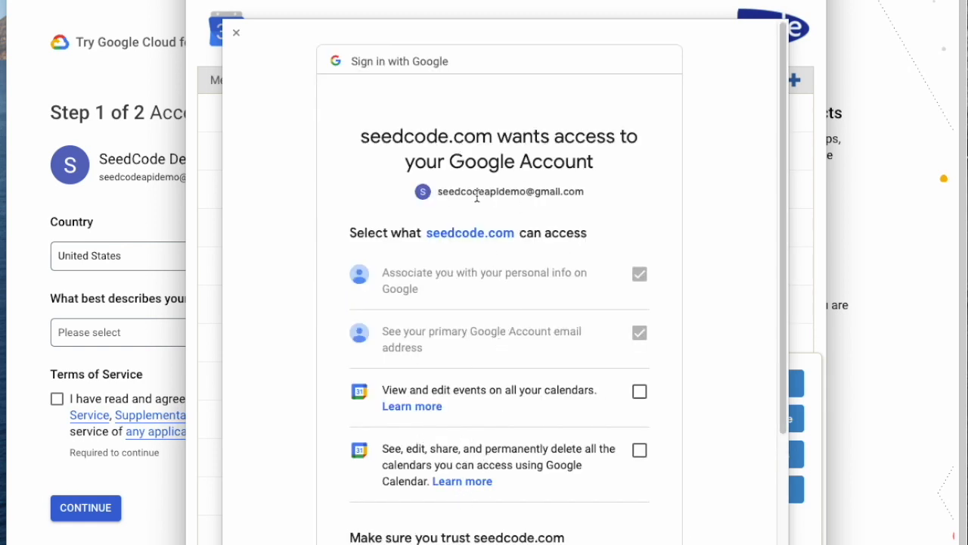
{"action": "left_click", "coordinate": [640, 395]}
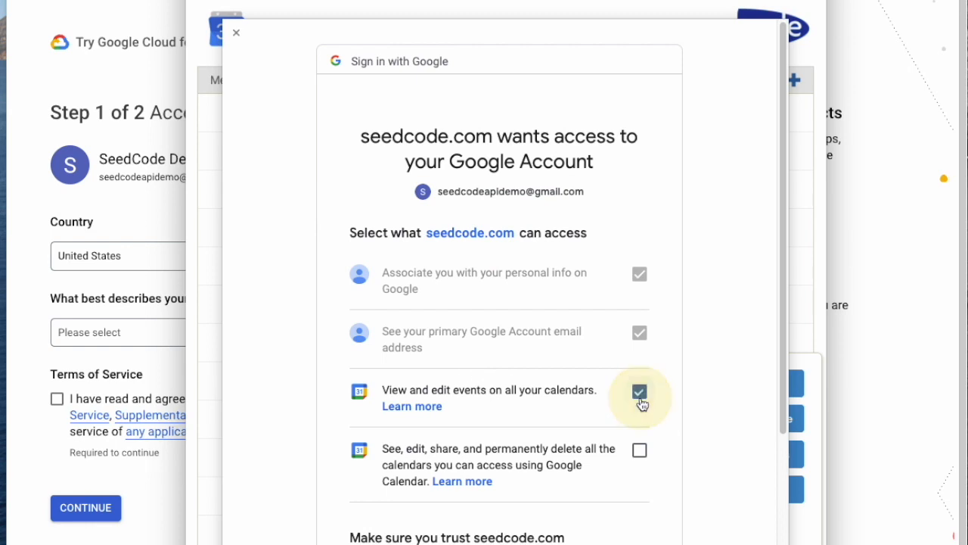
{"action": "left_click", "coordinate": [640, 450]}
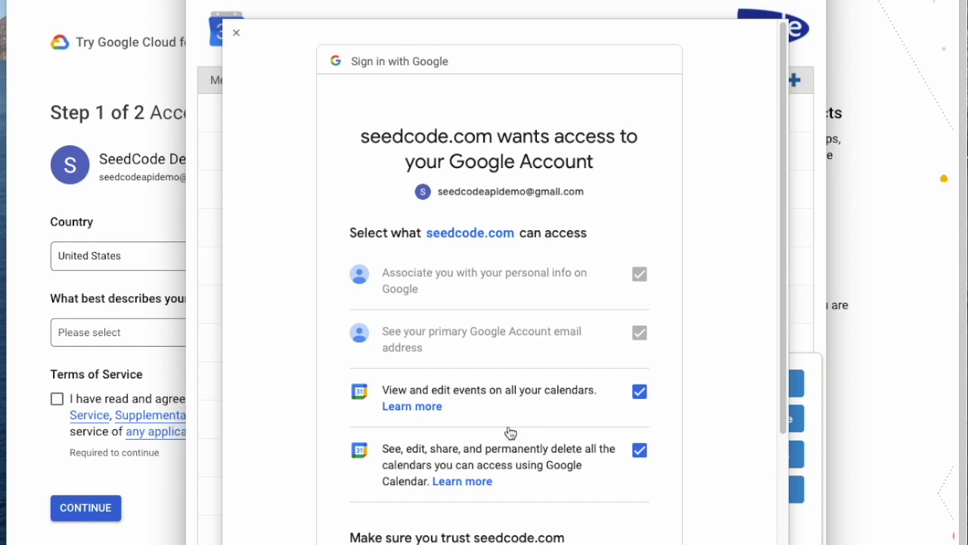
{"action": "scroll", "coordinate": [545, 459], "scroll_direction": "down", "scroll_amount": 3}
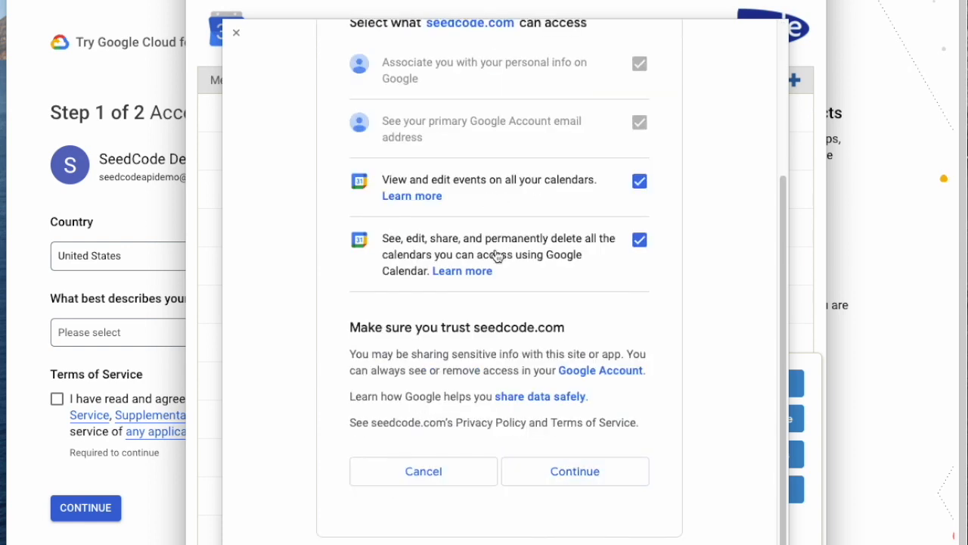
{"action": "left_click", "coordinate": [579, 473]}
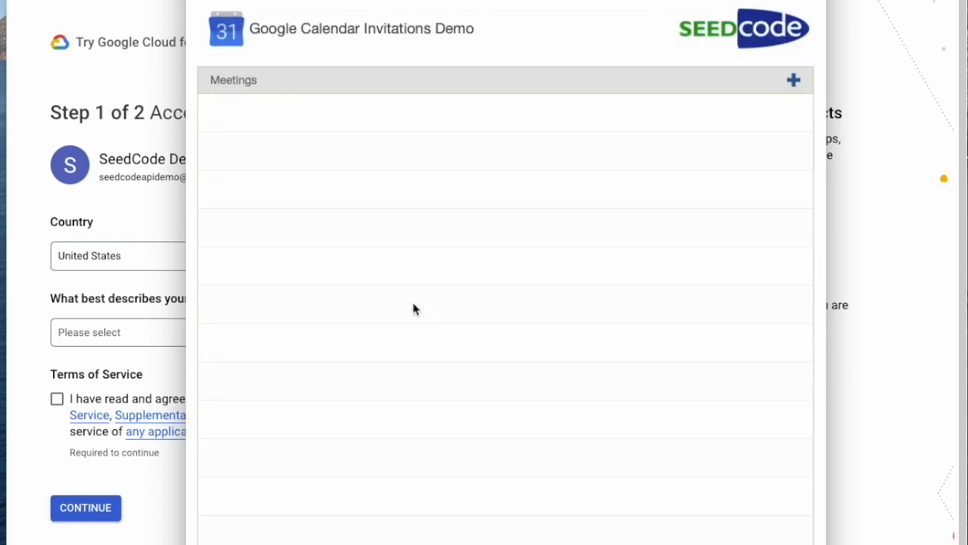